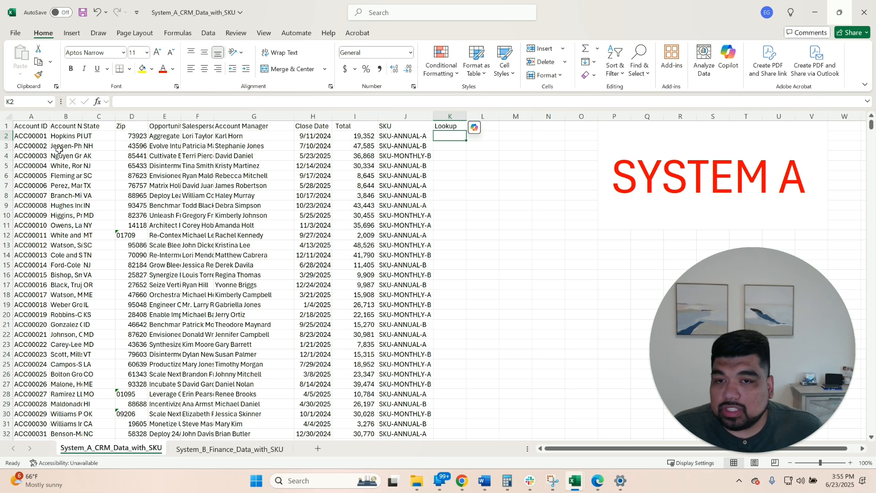
# Start an XLOOKUP formula in K2 of the System A sheet, using the account ID in A2 as the lookup value
pyautogui.click(258, 446)
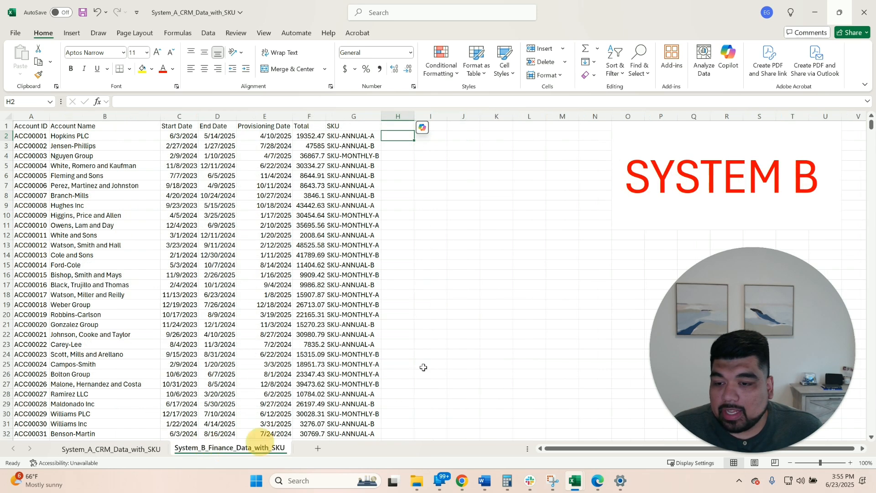
pyautogui.click(102, 449)
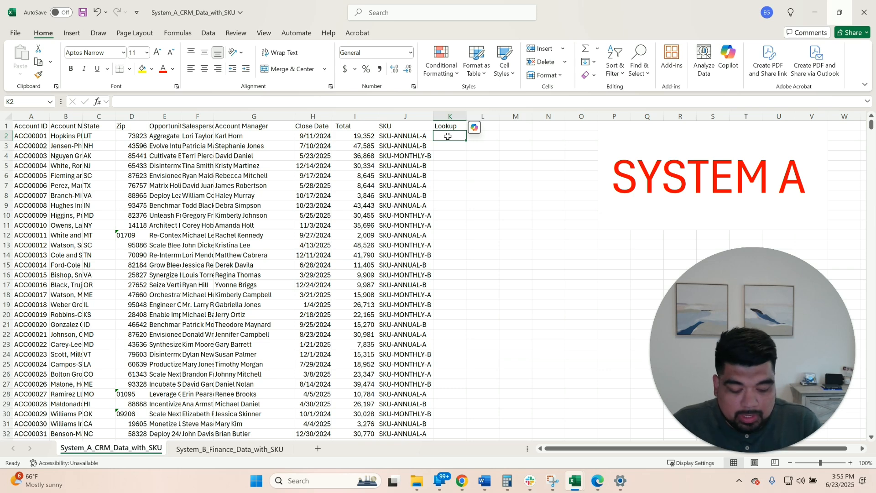
pyautogui.write('=Xl')
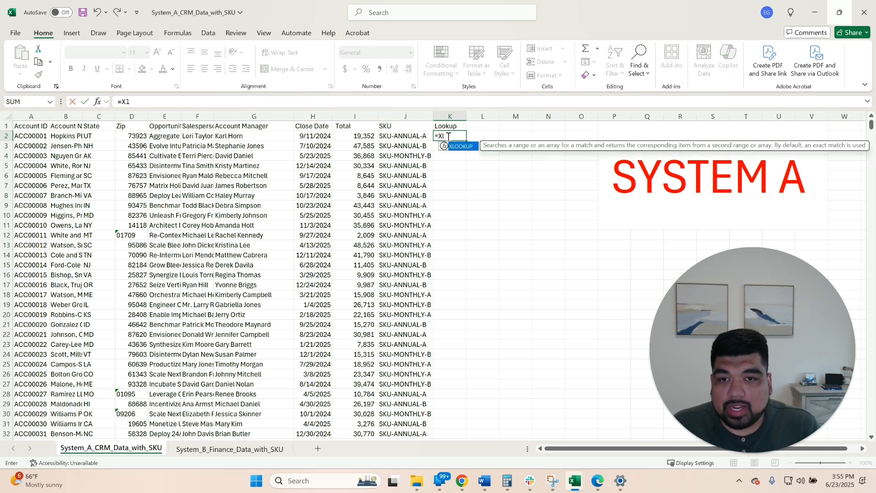
pyautogui.write('ookup')
pyautogui.press('BackSpace')
pyautogui.press('BackSpace')
pyautogui.press('BackSpace')
pyautogui.press('BackSpace')
pyautogui.press('BackSpace')
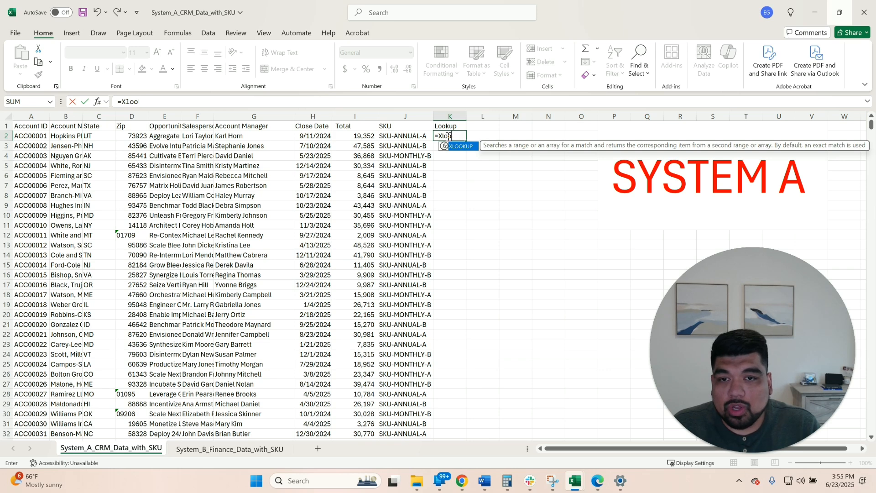
pyautogui.press('Tab')
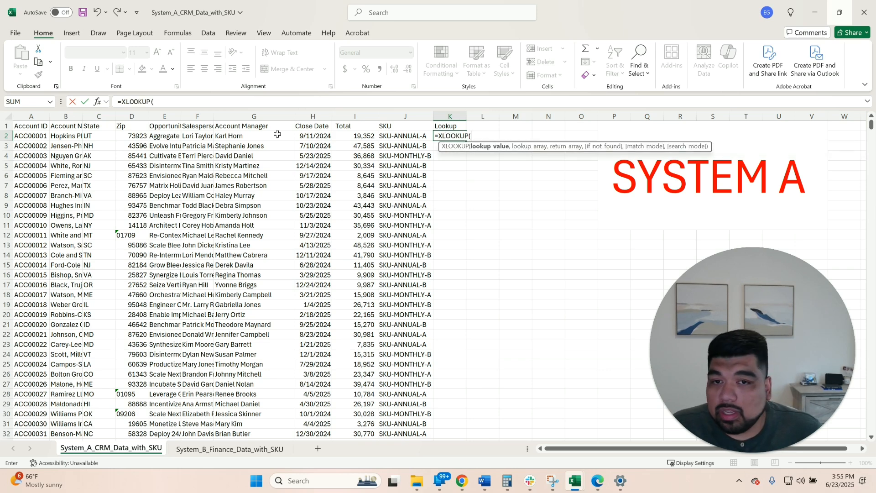
pyautogui.click(27, 134)
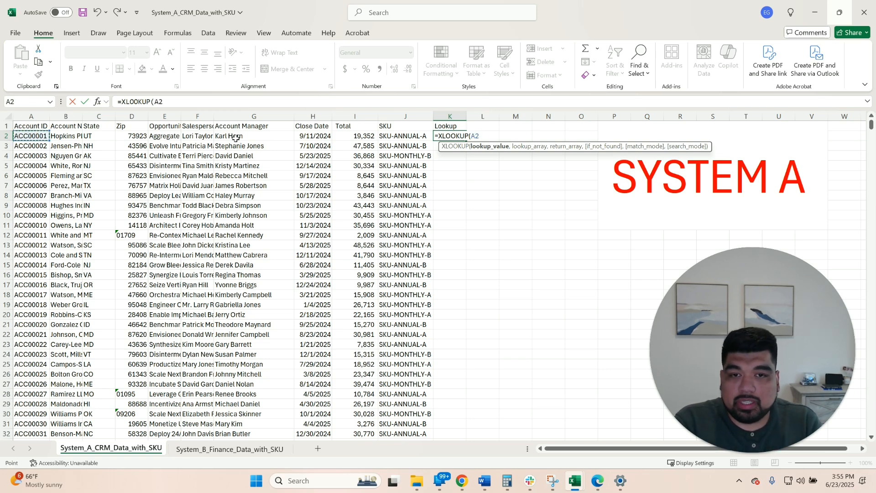
pyautogui.write(',')
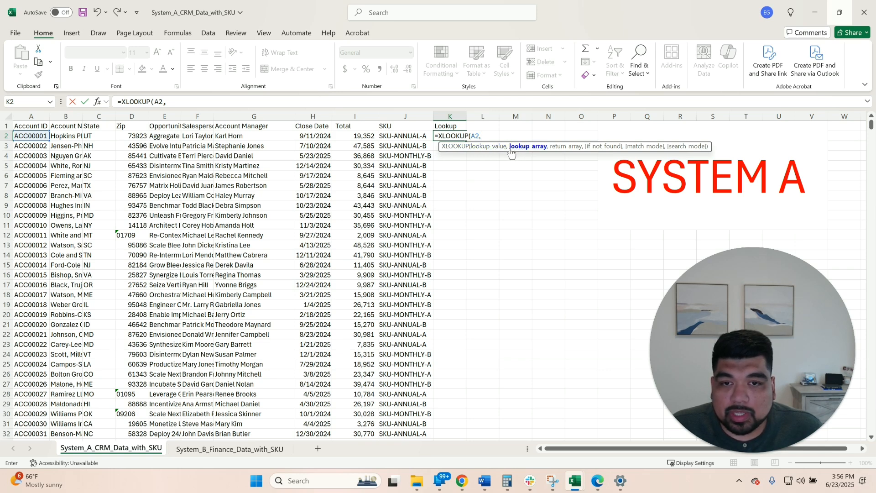
# Set the lookup array to the System B sheet's Account ID column A:A and the return array to its Total column F:F
pyautogui.click(202, 451)
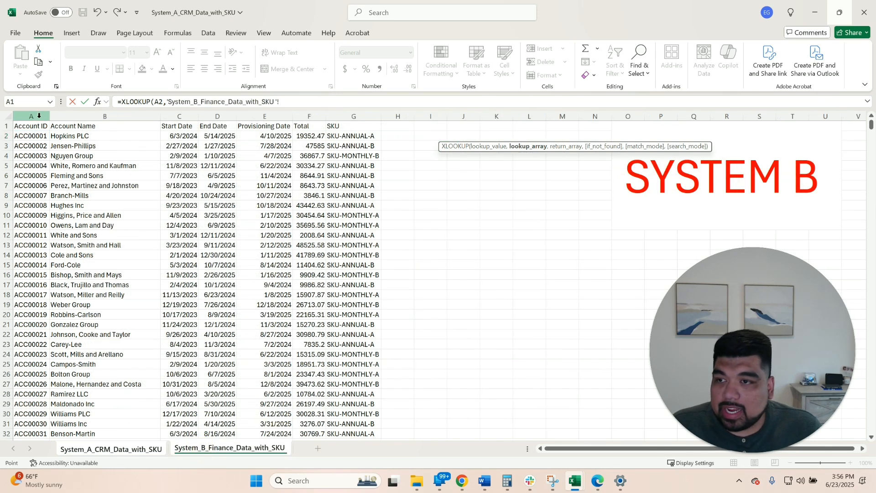
pyautogui.click(37, 115)
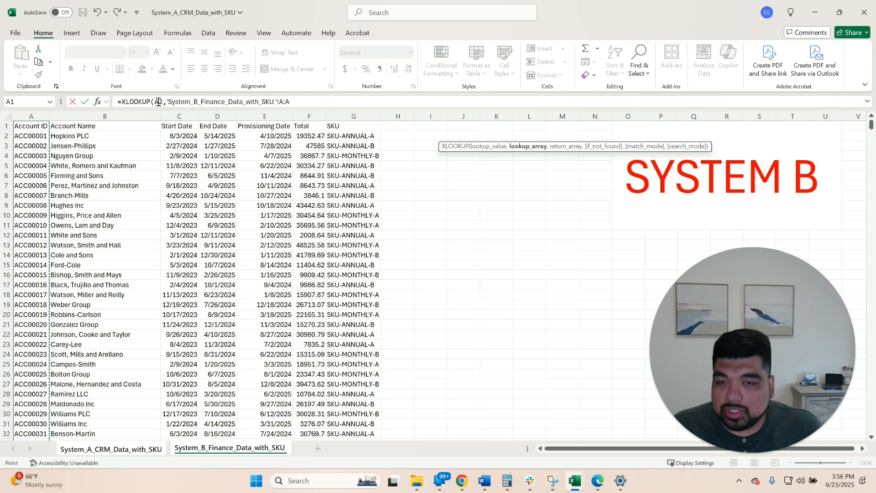
pyautogui.click(315, 103)
pyautogui.write(',')
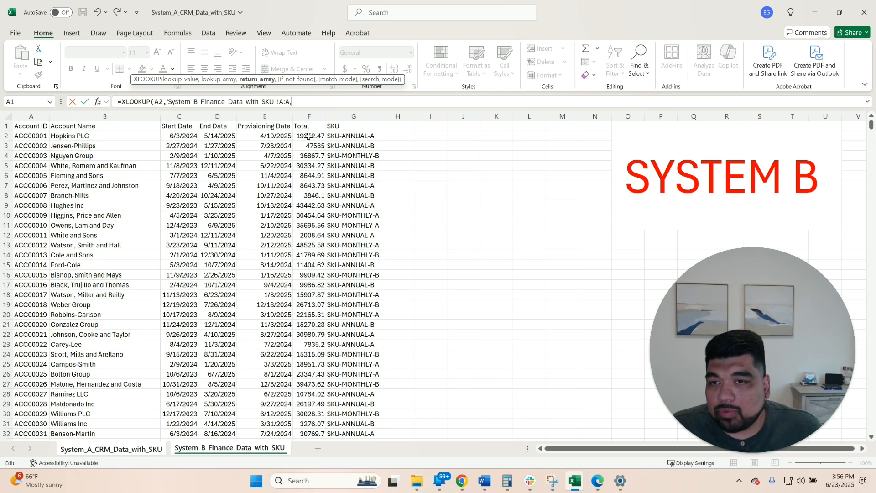
pyautogui.click(323, 118)
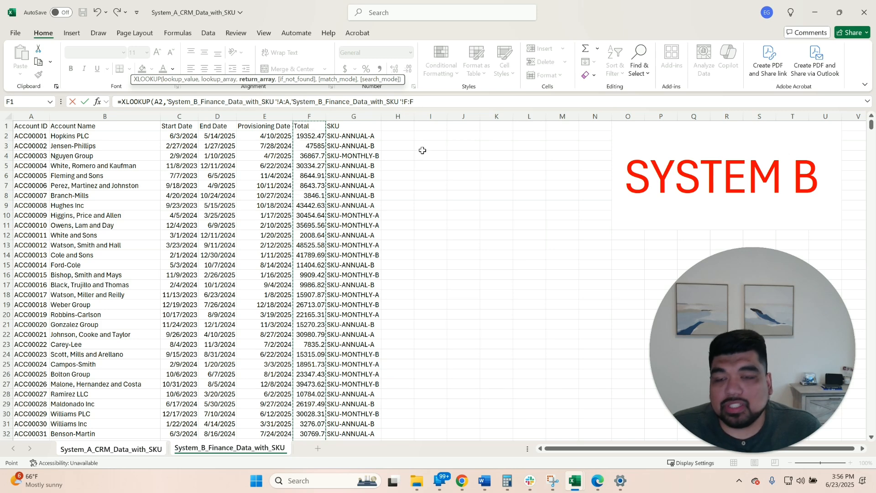
# Complete the XLOOKUP with "Check" for values not found and exact match mode 0, and fill it down the Lookup column
pyautogui.write(',"Ce')
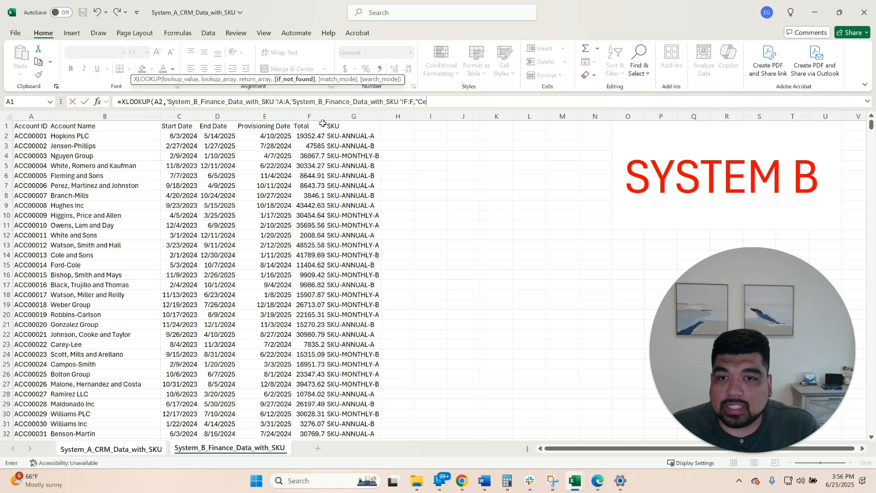
pyautogui.write('ck"')
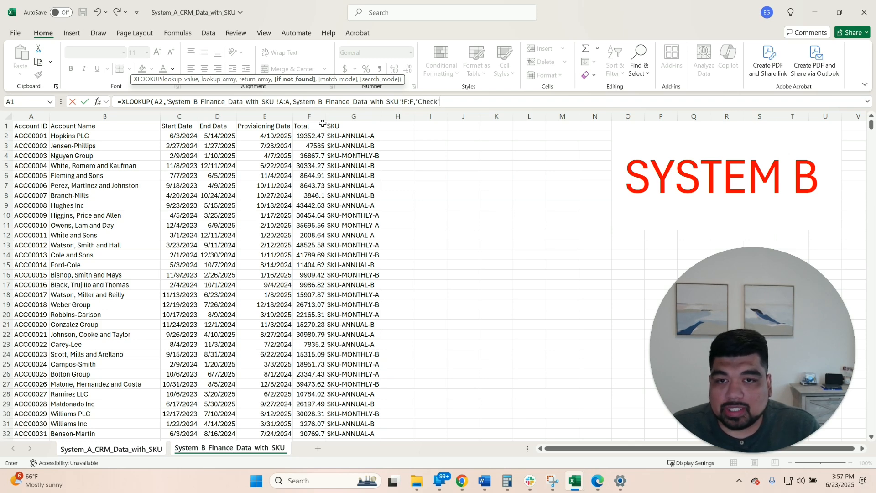
pyautogui.write(',')
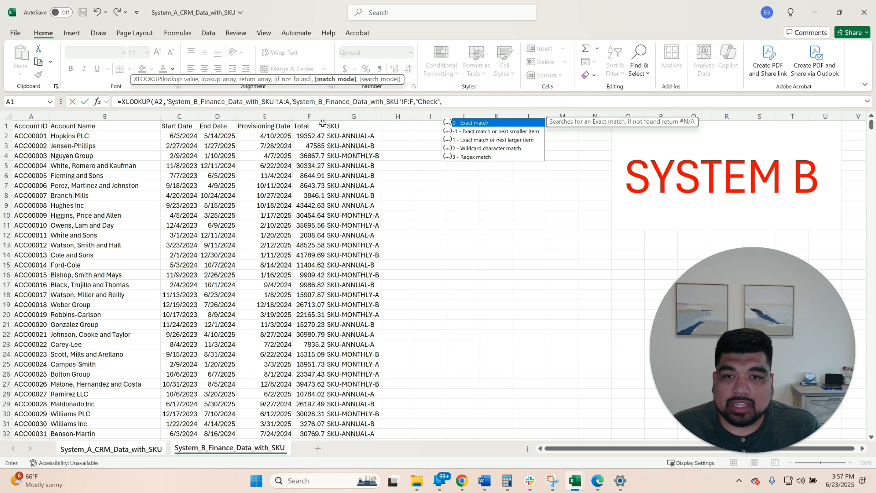
pyautogui.write('0')
pyautogui.press('Return')
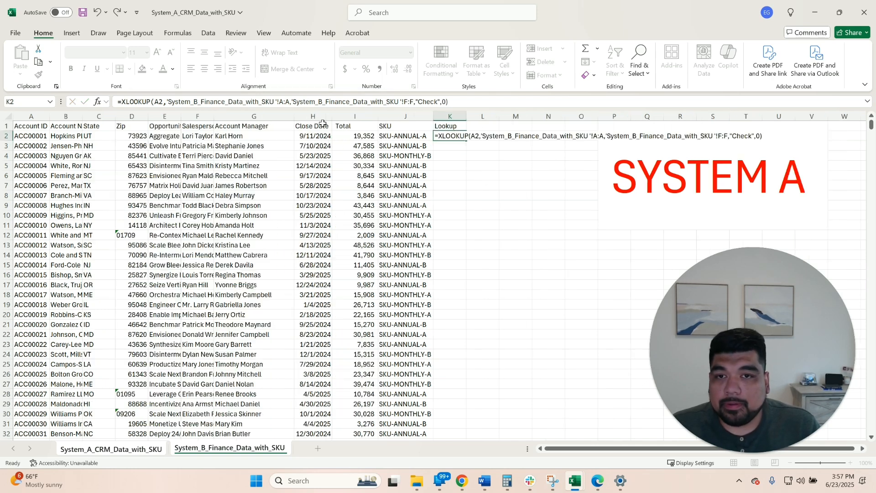
pyautogui.hotkey('ctrl', 'c')
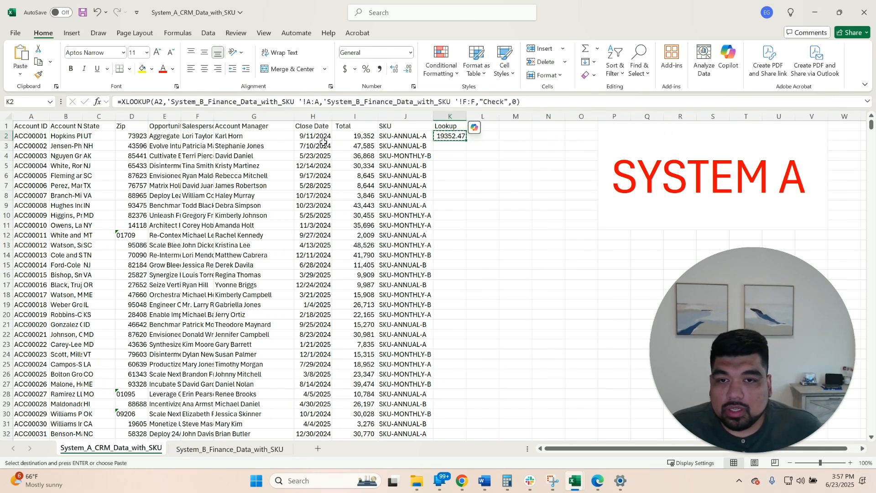
pyautogui.doubleClick(466, 142)
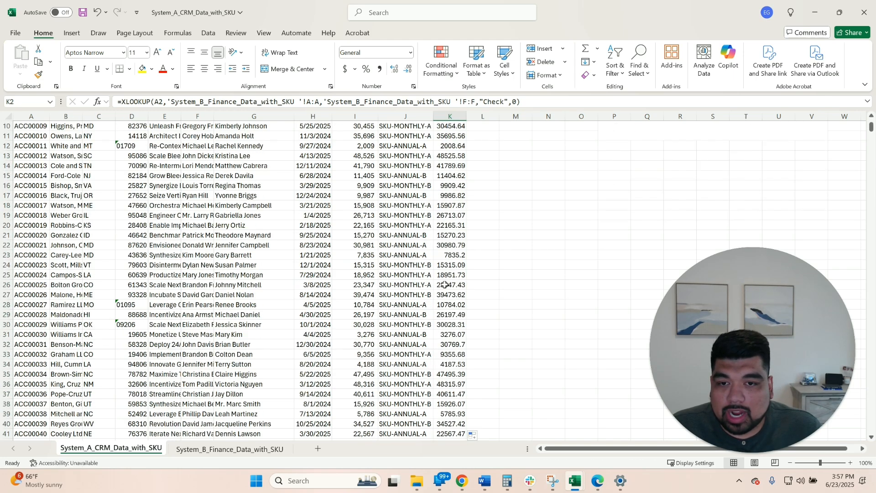
# Add the header "Difference" in L1, beside the Lookup header
pyautogui.hotkey('ctrl', 'Down')
pyautogui.press('Right')
pyautogui.hotkey('ctrl', 'Up')
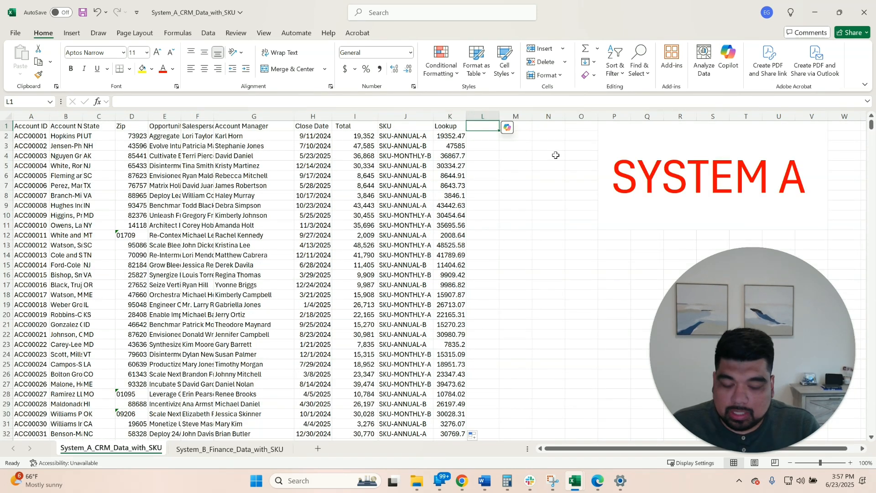
pyautogui.write('Difference')
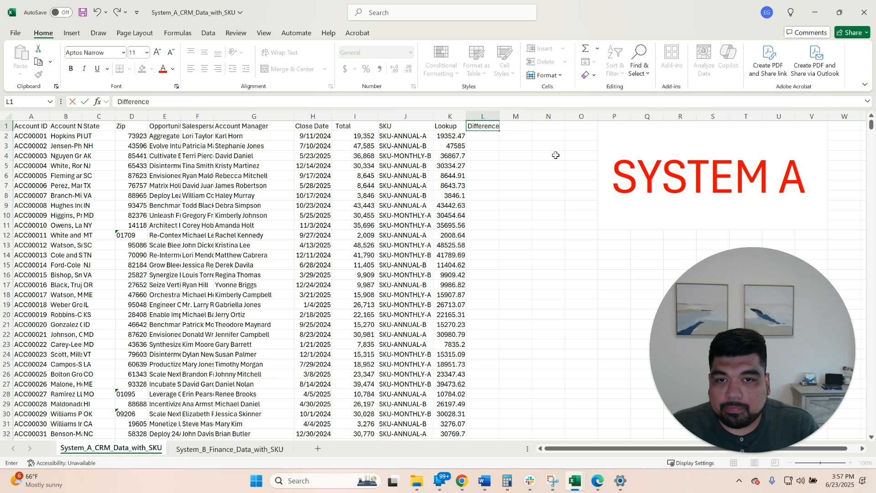
pyautogui.press('Return')
pyautogui.write('=K2-')
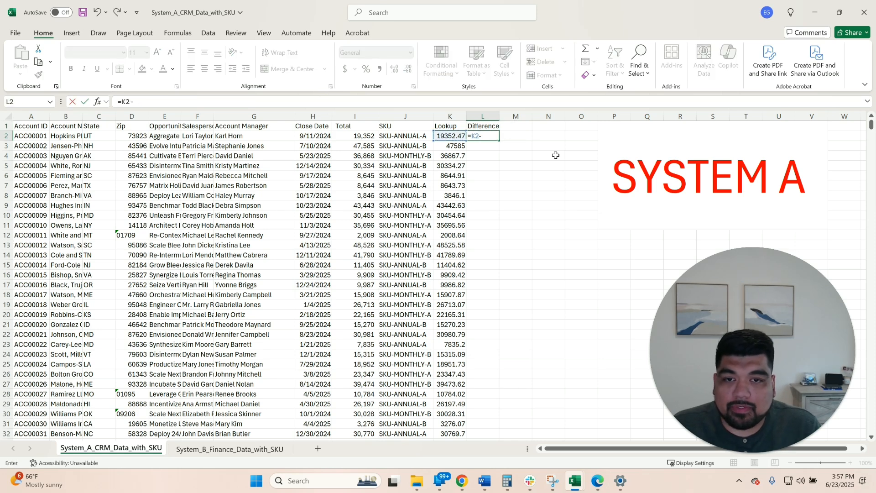
pyautogui.press('Escape')
# Format the Lookup and Difference headers with yellow fill and bold red text
pyautogui.click(450, 126)
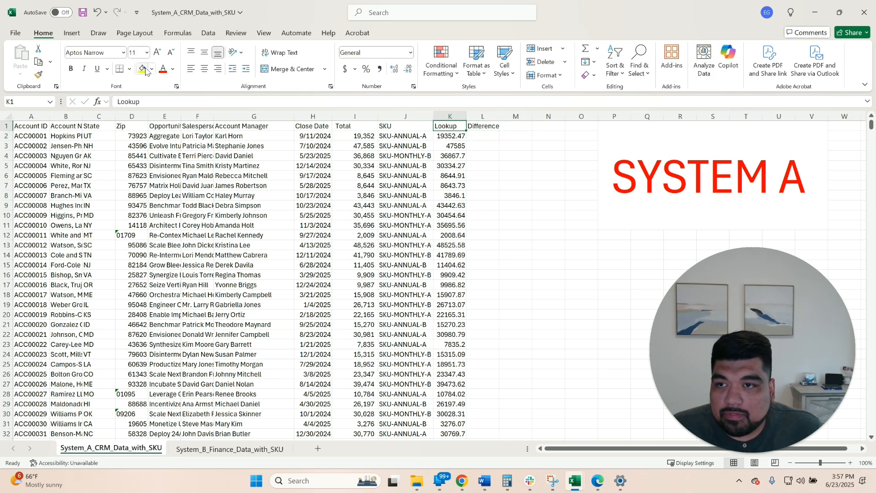
pyautogui.click(143, 68)
pyautogui.click(160, 71)
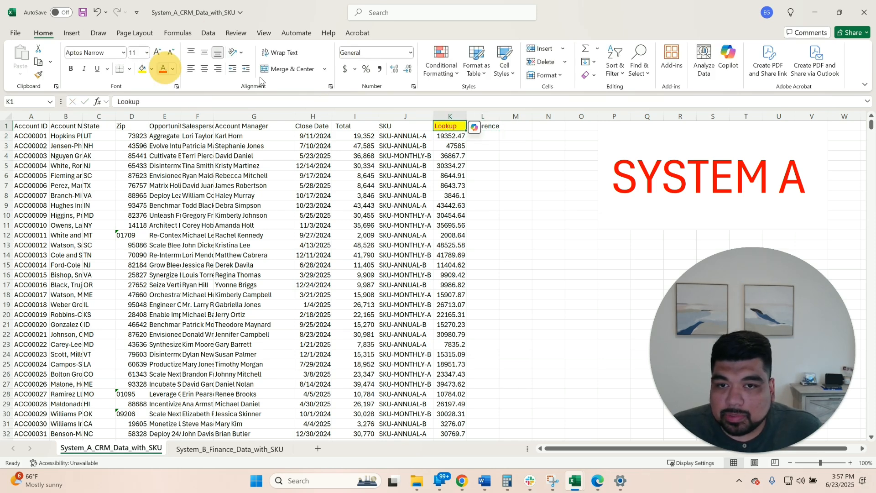
pyautogui.click(71, 69)
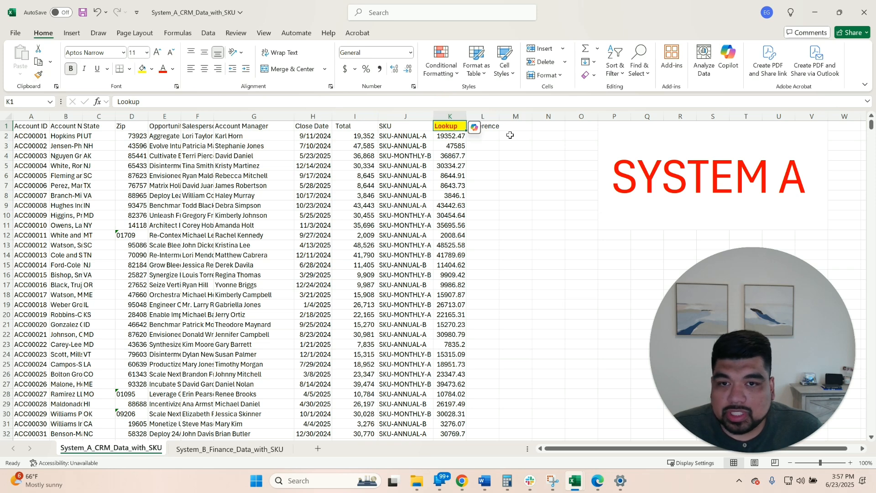
pyautogui.click(485, 127)
# Enter =K2-I2 in L2 to subtract the System A total from the looked-up total
pyautogui.press('Down')
pyautogui.write('=')
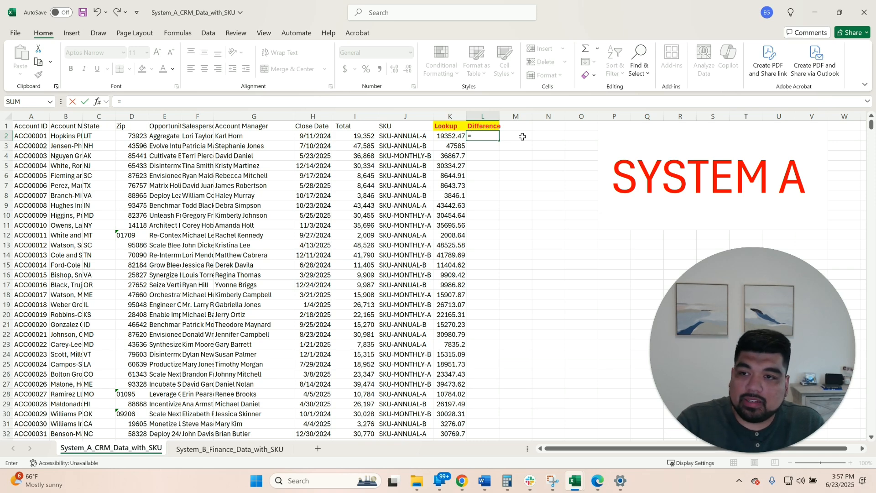
pyautogui.press('Left')
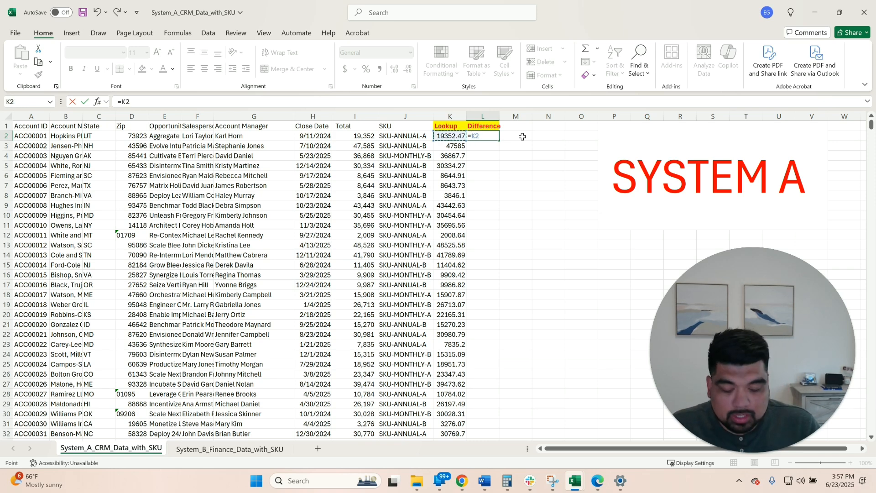
pyautogui.write('-')
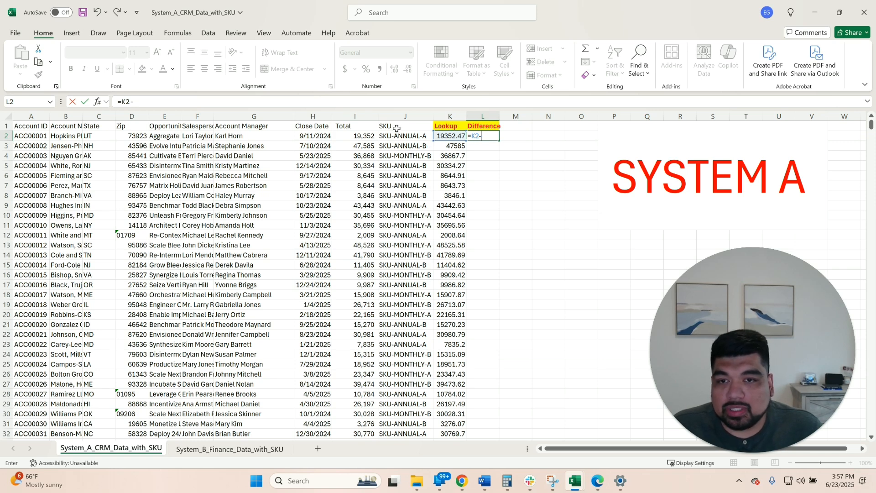
pyautogui.click(363, 136)
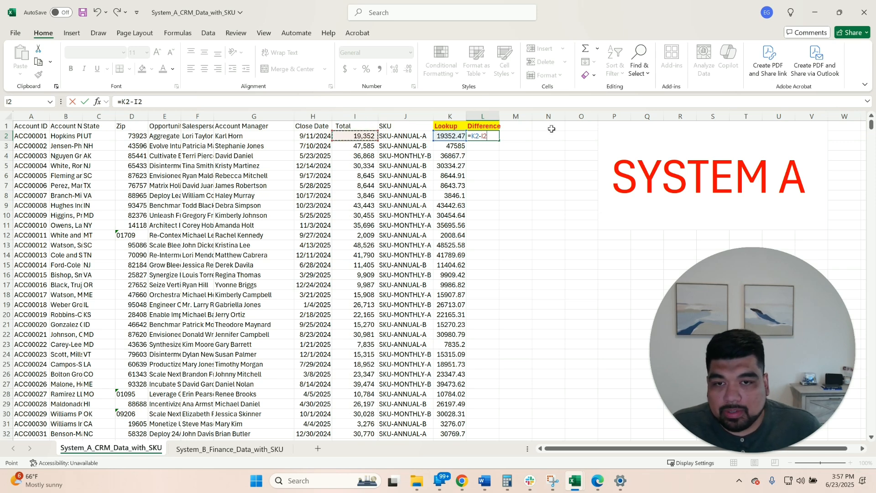
pyautogui.press('Return')
pyautogui.press('Up')
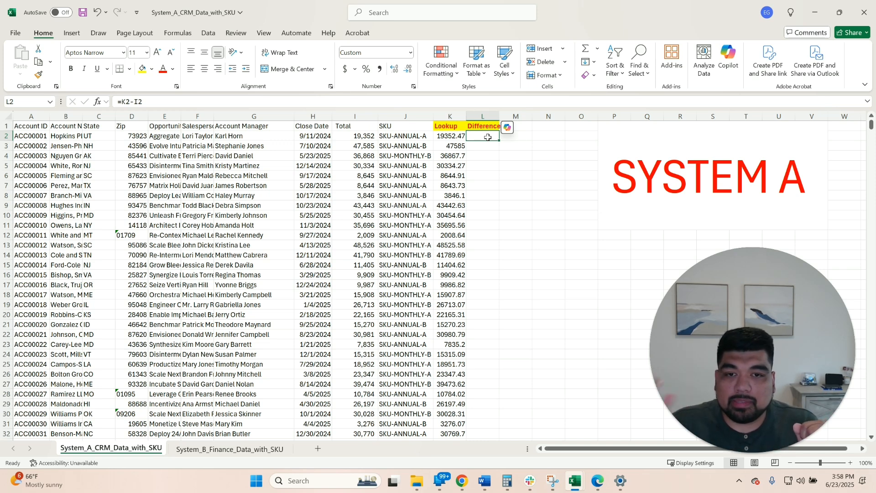
# Copy the difference formula from L2 down to the last data row of the Difference column
pyautogui.hotkey('ctrl', 'c')
pyautogui.press('Left')
pyautogui.hotkey('ctrl', 'Down')
pyautogui.press('Right')
pyautogui.hotkey('ctrl', 'shift', 'Up')
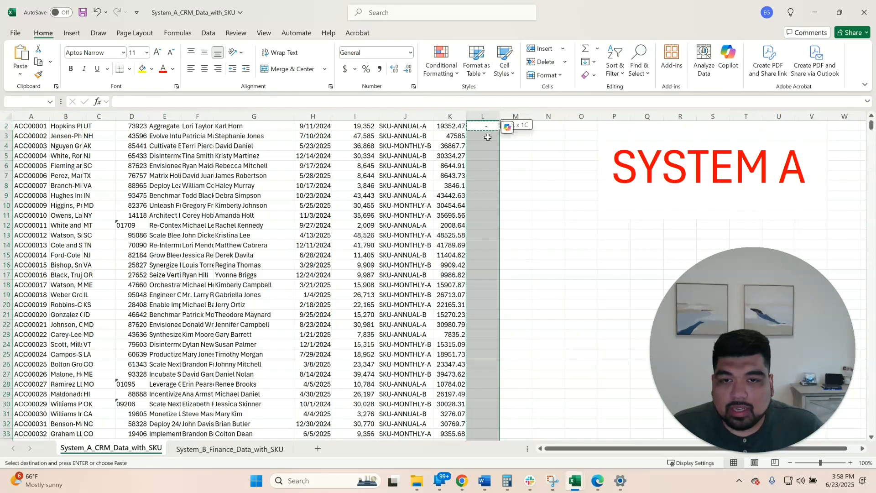
pyautogui.press('Return')
pyautogui.hotkey('ctrl', 'Up')
pyautogui.click(487, 138)
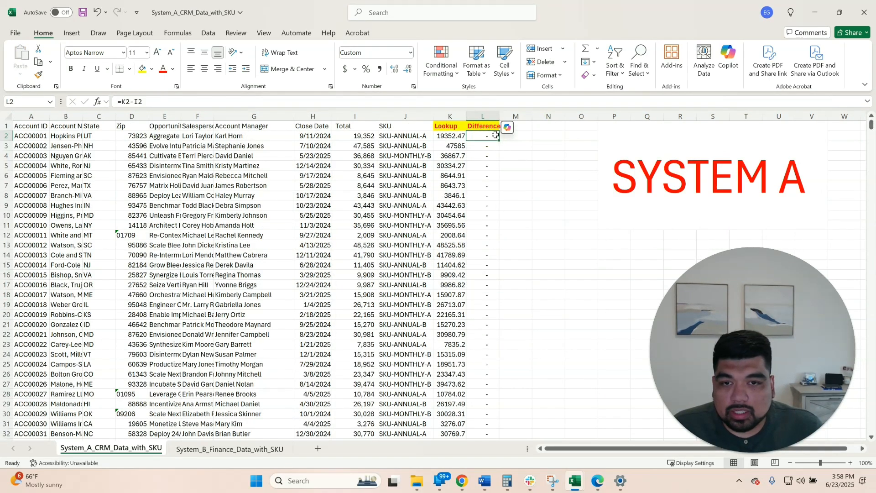
# Sum the Difference column in L1002, below the last data row, with =SUM(L2:L1001)
pyautogui.scroll(-9, 497, 150)
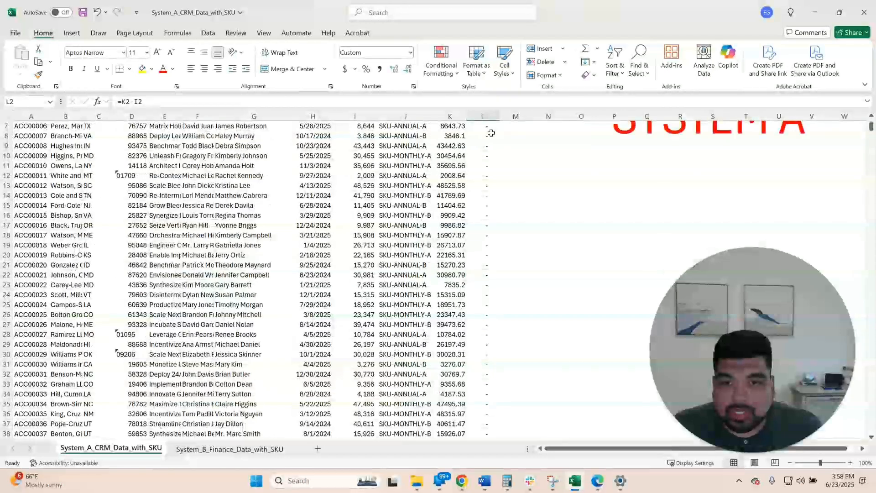
pyautogui.hotkey('ctrl', 'Down')
pyautogui.press('Down')
pyautogui.write('=Sum(')
pyautogui.press('Up')
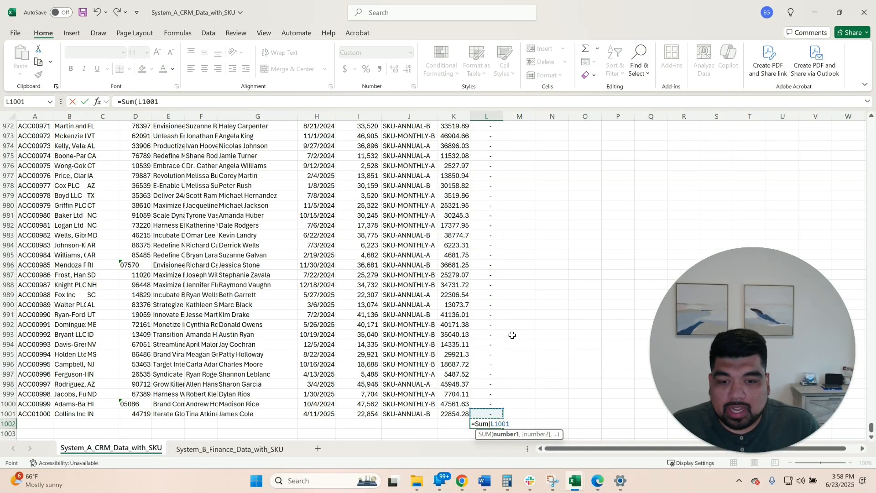
pyautogui.hotkey('ctrl', 'shift', 'Up')
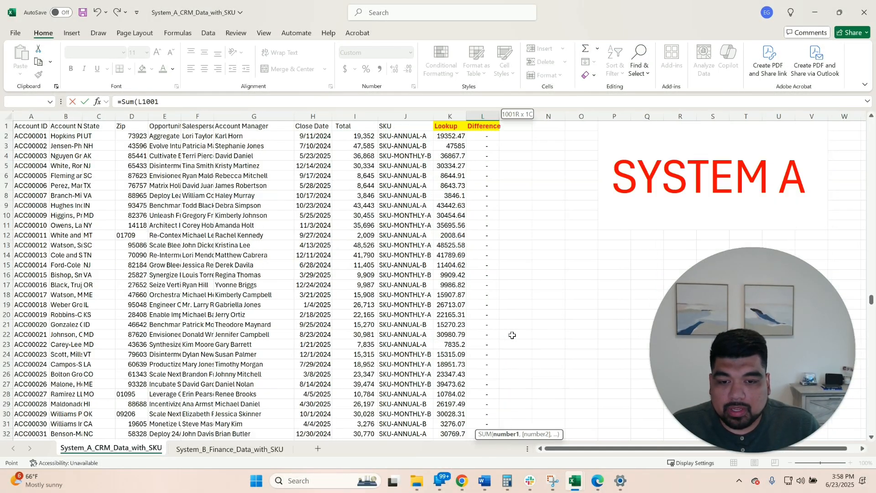
pyautogui.hotkey('shift', 'Down')
pyautogui.press('Return')
pyautogui.press('Up')
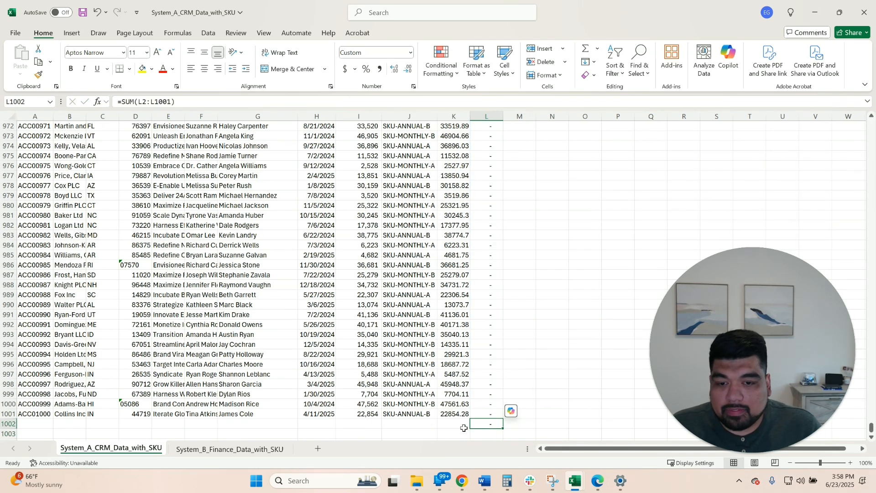
# Label the Difference sum with a bold "Check" in K1002
pyautogui.press('Left')
pyautogui.write('Check')
pyautogui.press('Tab')
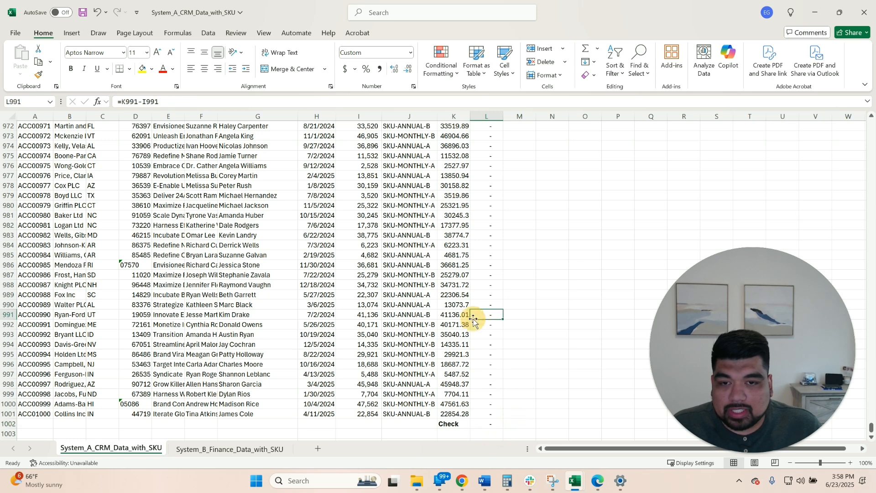
pyautogui.hotkey('ctrl', 'Up')
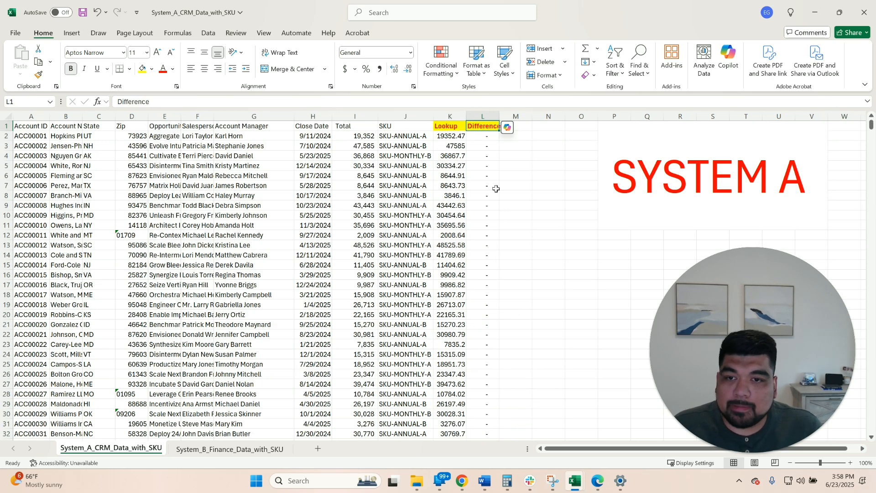
pyautogui.click(479, 138)
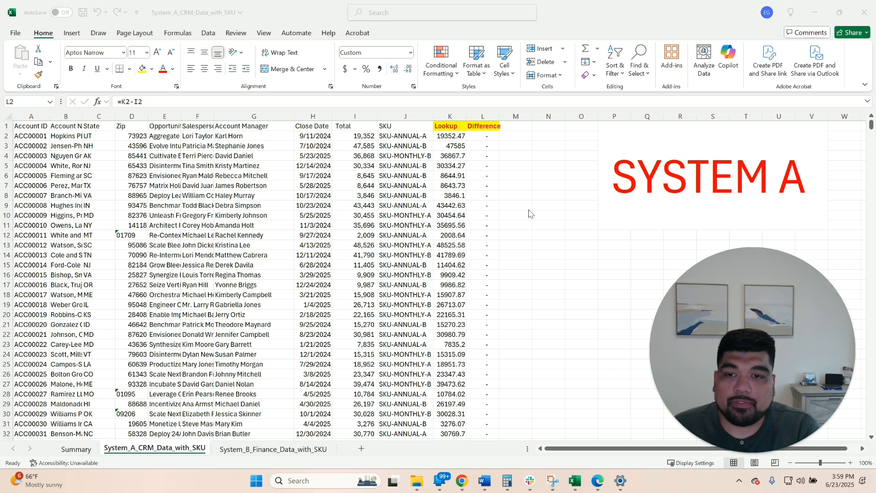
# On the Summary sheet, begin a SUMIF in B4 with the System A sheet's SKU column J:J as the range
pyautogui.click(82, 449)
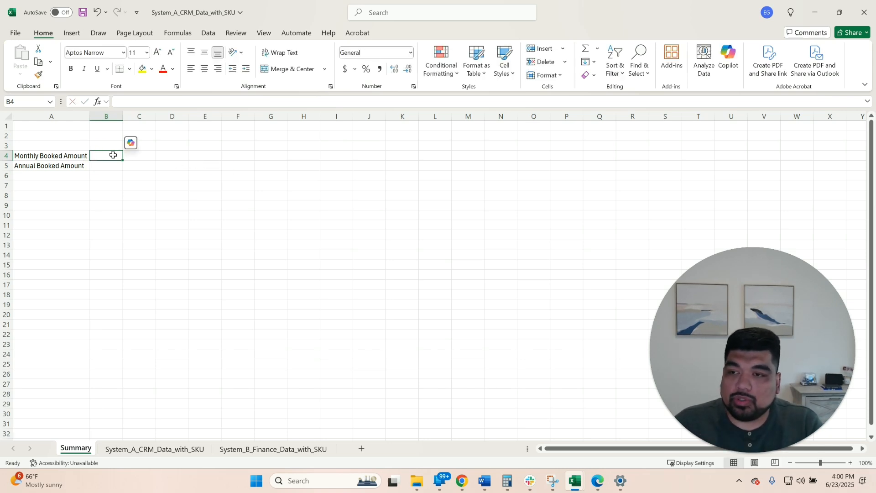
pyautogui.write('=Sumif(')
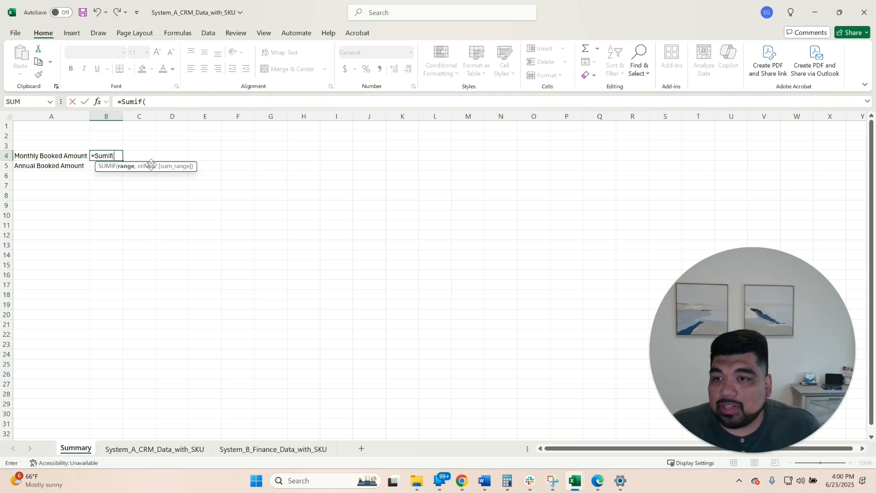
pyautogui.click(155, 449)
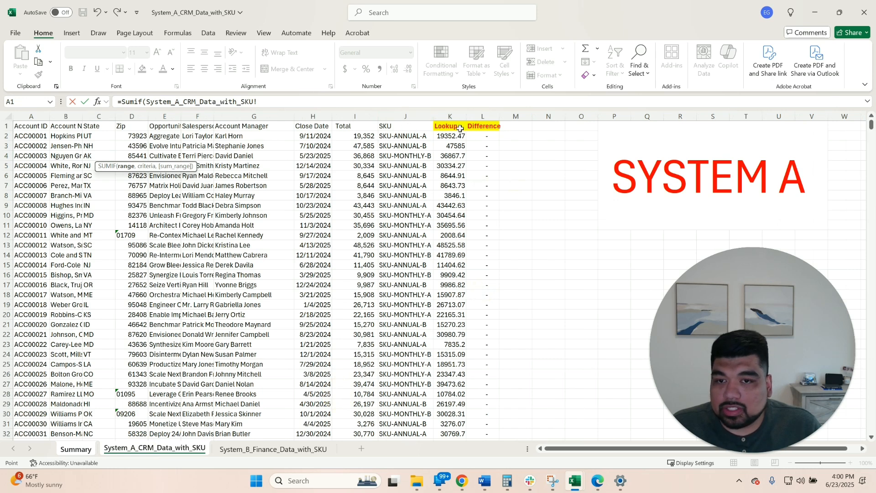
pyautogui.click(407, 116)
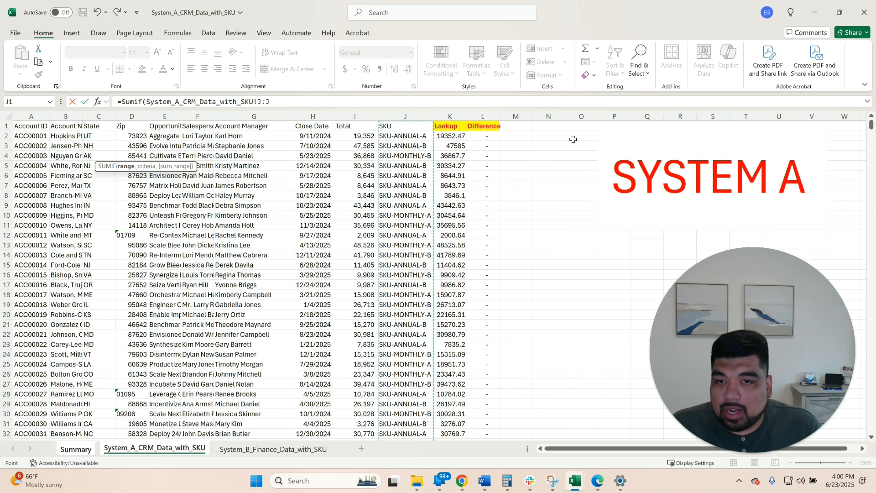
pyautogui.click(407, 115)
pyautogui.write(',')
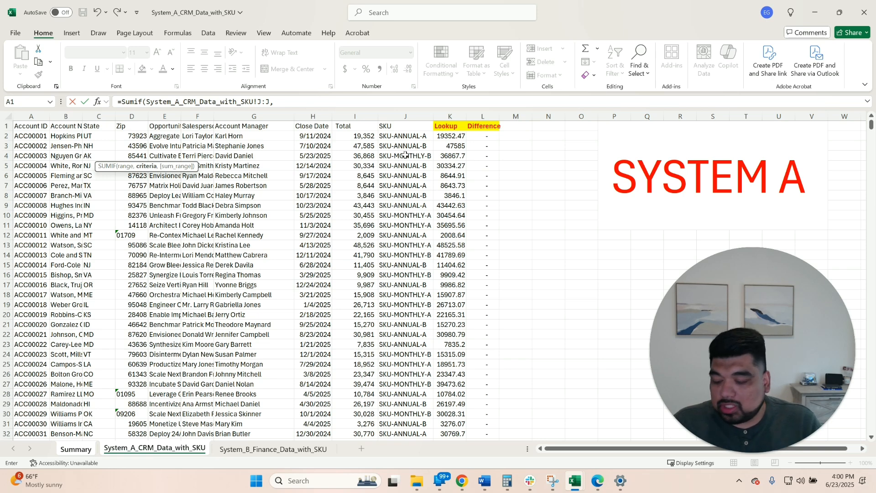
# Complete the B4 SUMIF with the criterion "Monthly" and the System A Total column I:I as the sum range
pyautogui.click(319, 101)
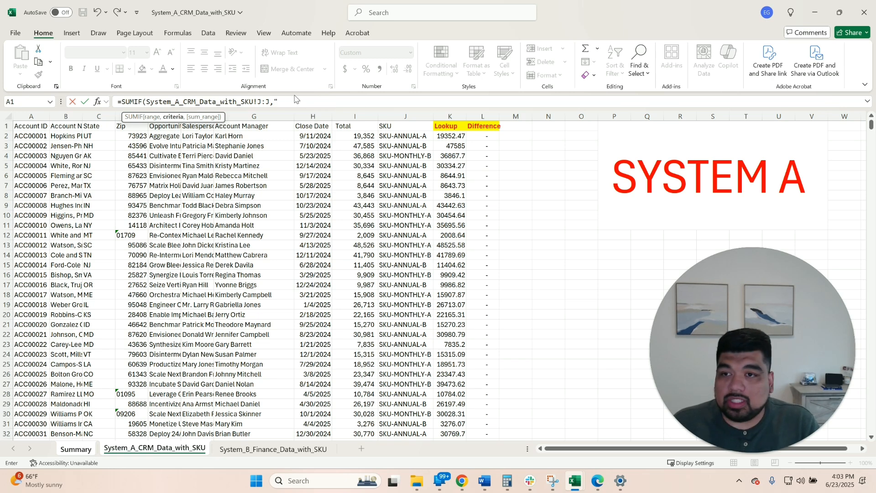
pyautogui.write('*')
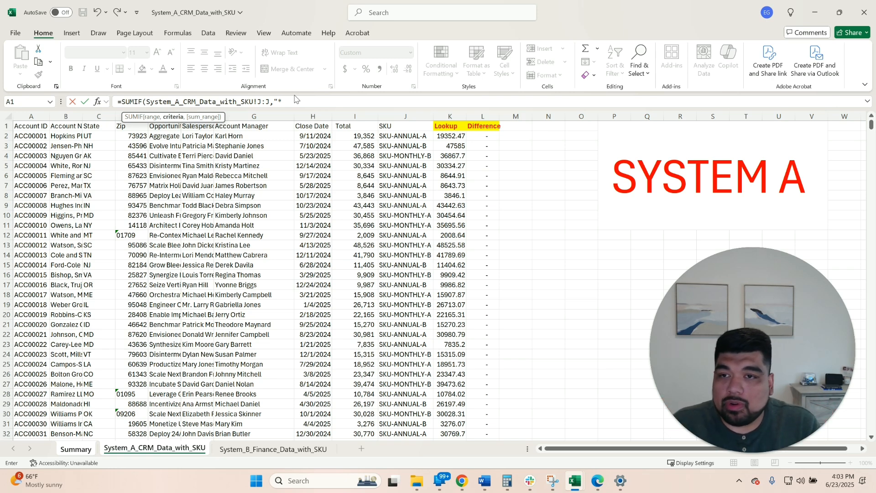
pyautogui.press('BackSpace')
pyautogui.write('Monthly",')
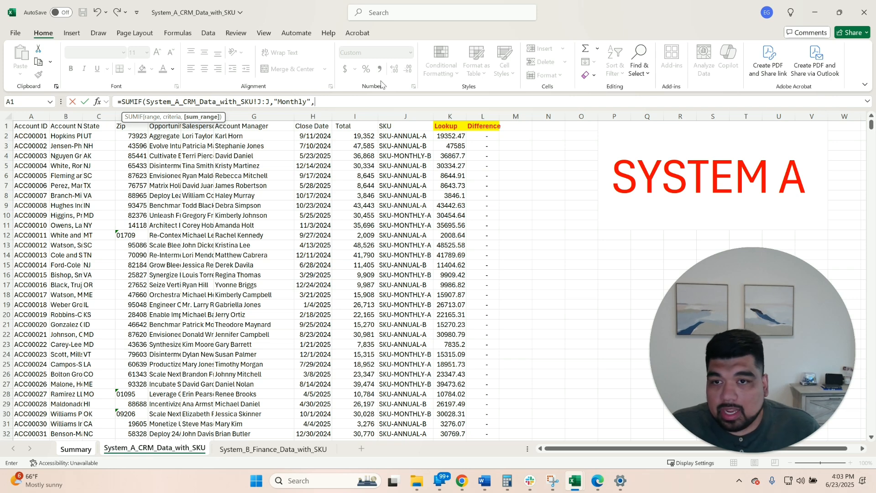
pyautogui.click(354, 115)
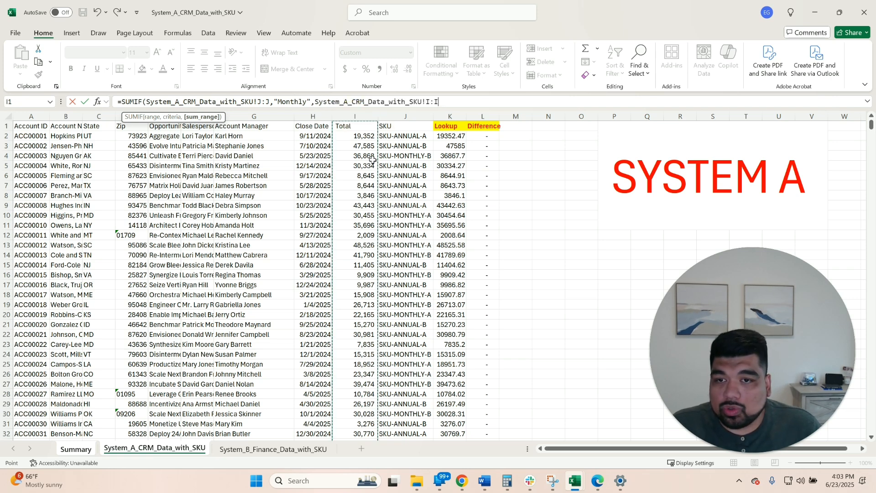
pyautogui.press('Return')
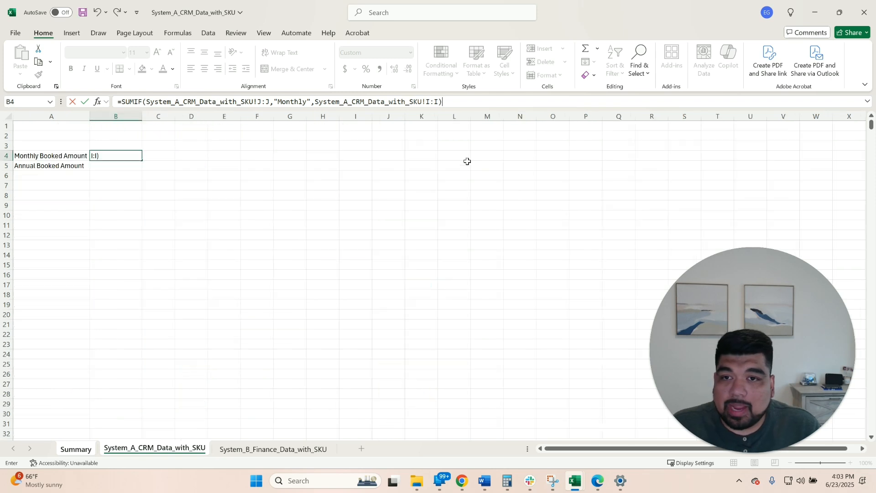
pyautogui.press('Up')
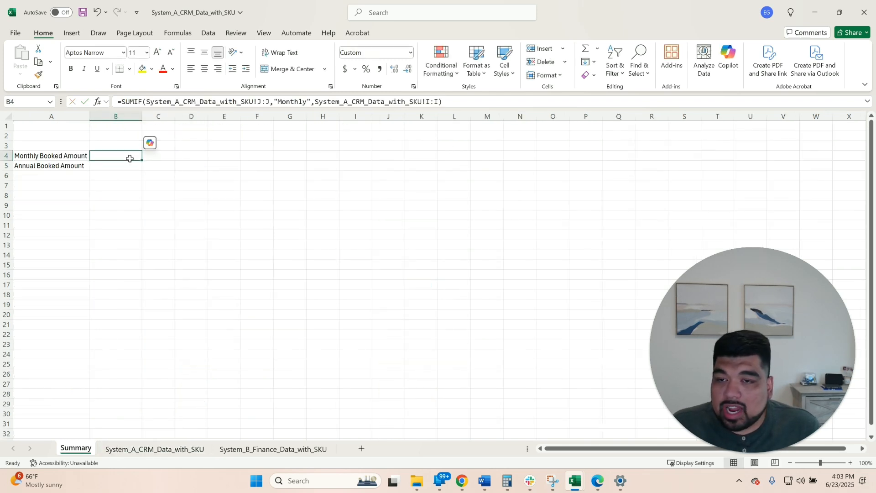
# Check the SKU naming on the System A sheet and change the SUMIF criterion in Summary B4 to "*Monthly*"
pyautogui.click(182, 449)
pyautogui.click(405, 145)
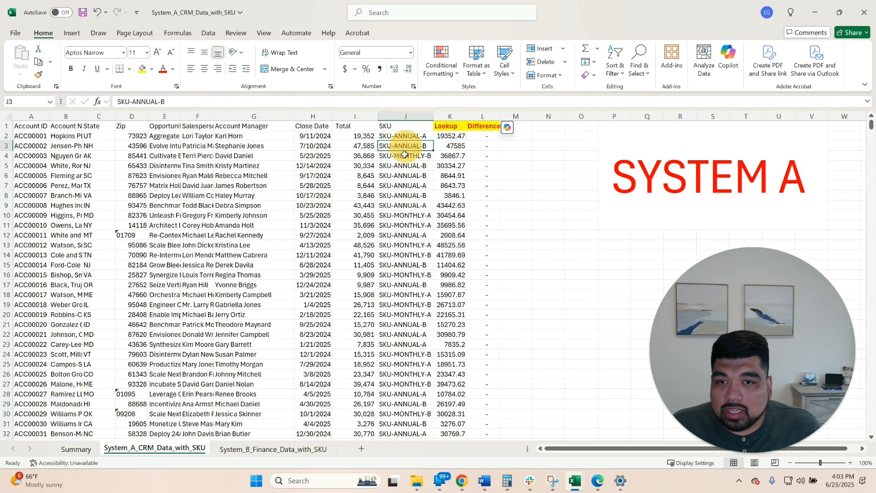
pyautogui.click(384, 156)
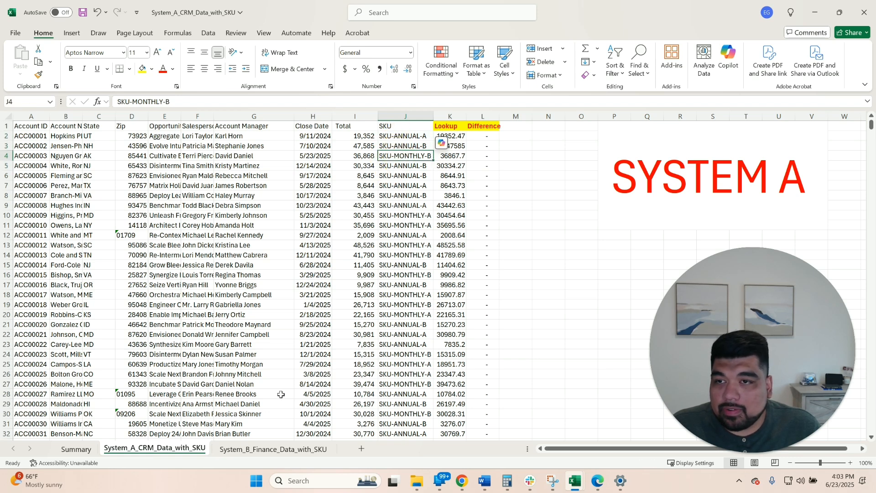
pyautogui.click(76, 449)
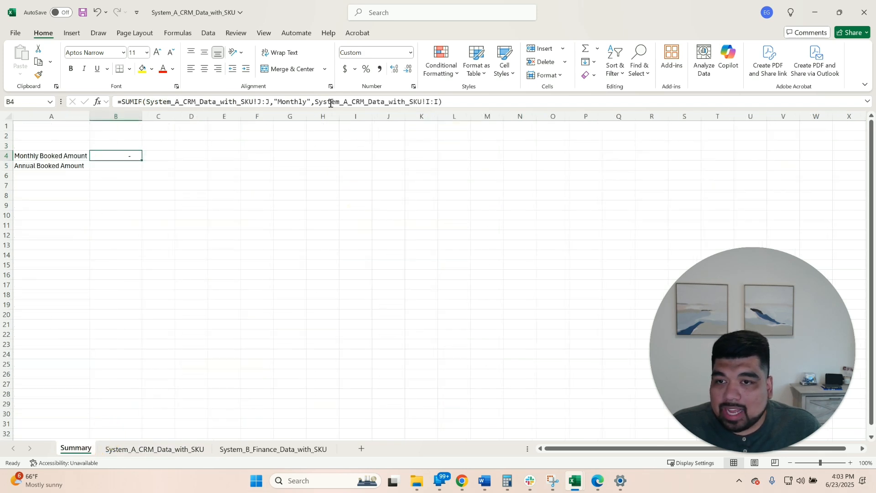
pyautogui.click(281, 101)
pyautogui.write('*')
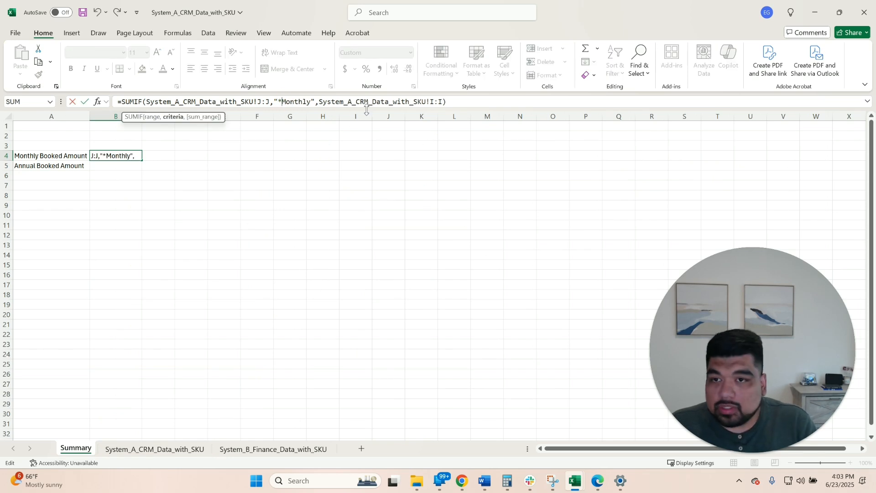
pyautogui.click(311, 102)
pyautogui.write('*')
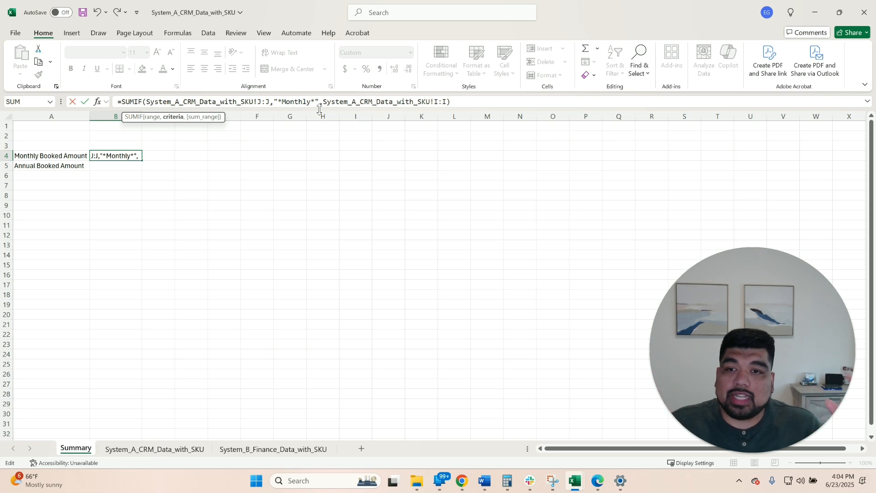
pyautogui.press('Return')
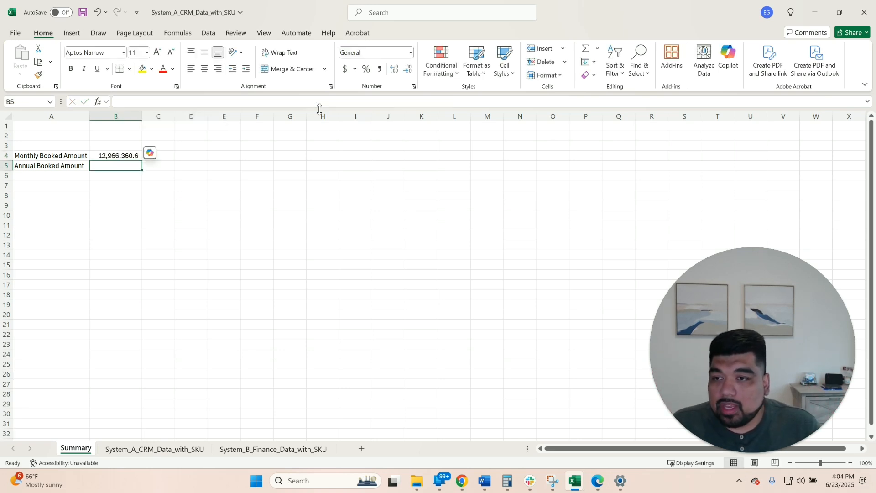
# Copy the SUMIF from B4 to B5 and change its criterion to "*Annual*" for the Annual Booked Amount
pyautogui.click(127, 154)
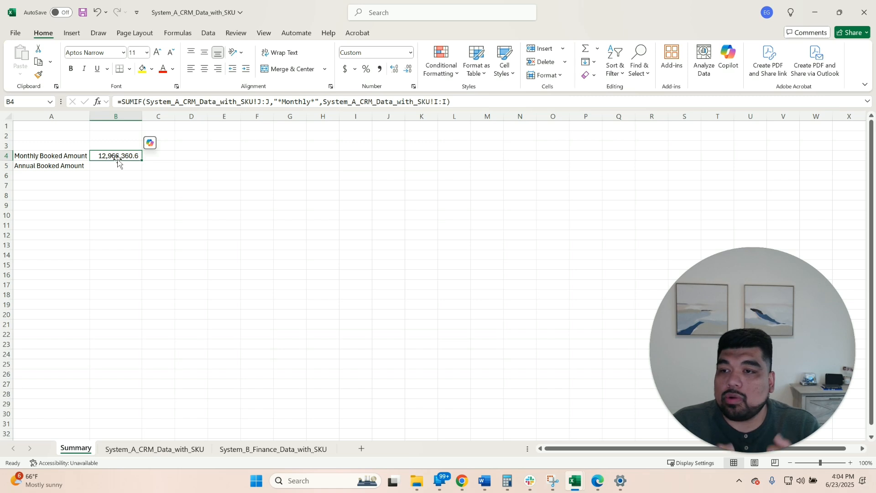
pyautogui.hotkey('ctrl', 'c')
pyautogui.click(117, 165)
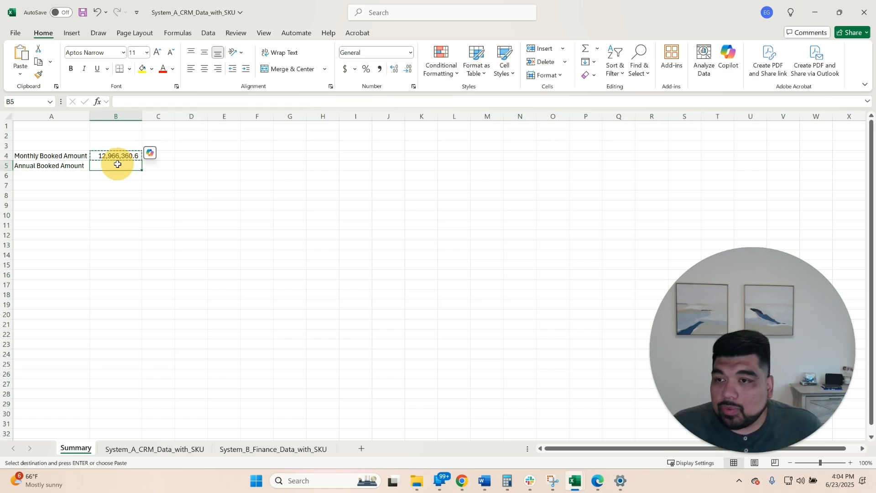
pyautogui.hotkey('ctrl', 'v')
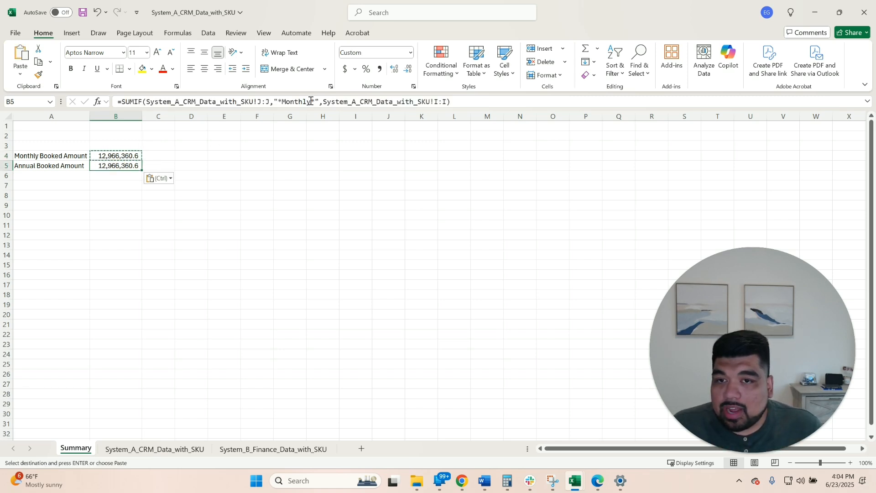
pyautogui.moveTo(310, 101); pyautogui.dragTo(284, 100)
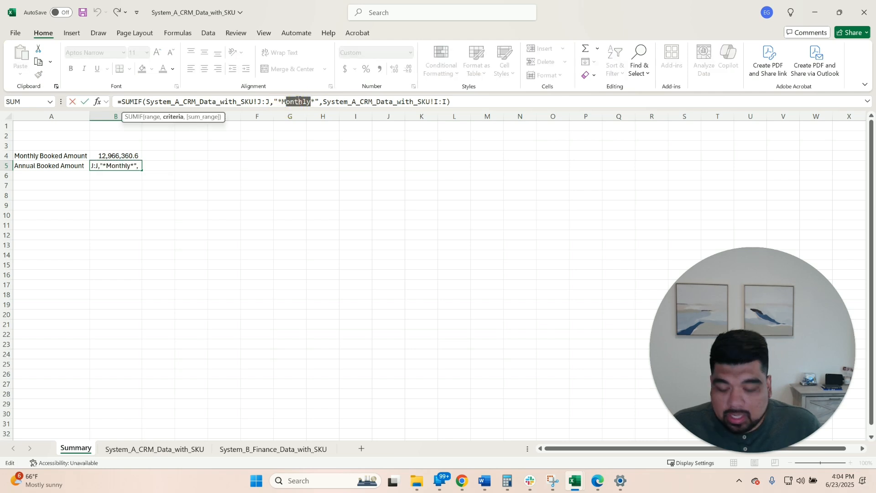
pyautogui.write('Annual')
pyautogui.press('Return')
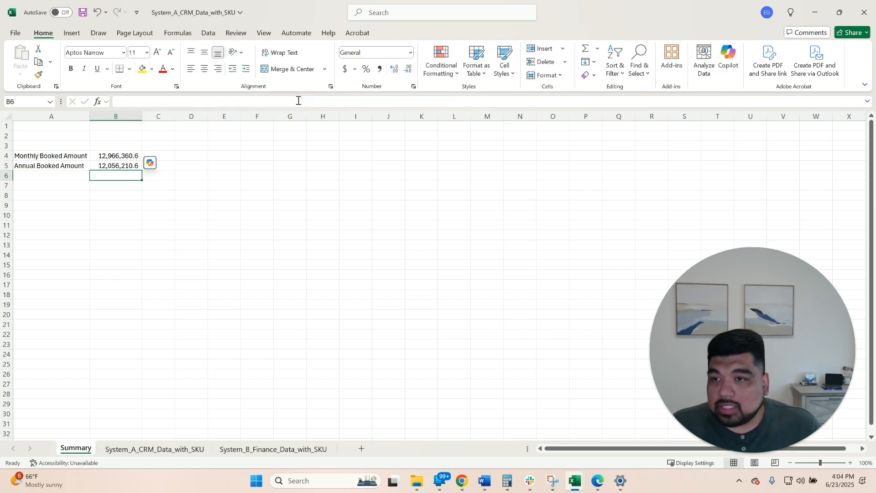
pyautogui.moveTo(118, 156); pyautogui.dragTo(121, 165)
pyautogui.click(121, 175)
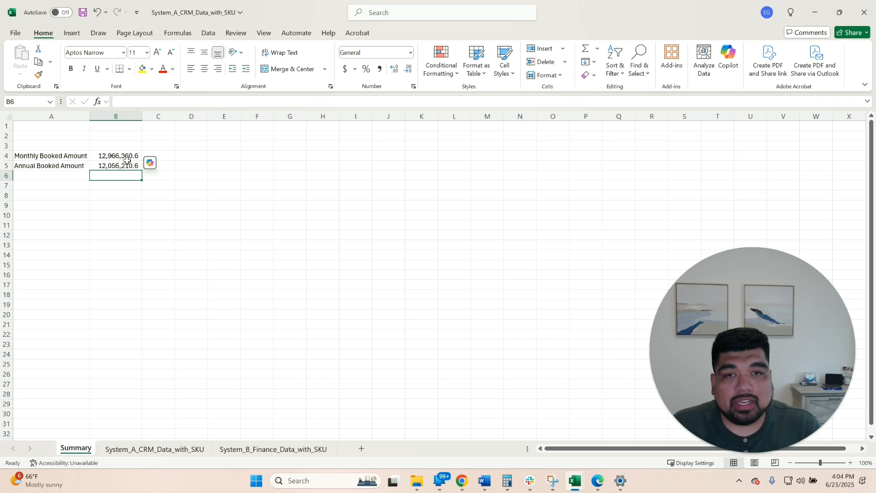
# Switch to the Transactions_RAW workbook and examine its customer currencies and the FX Rates sheet's date, Convert From, Convert To and Rate columns
pyautogui.click(815, 12)
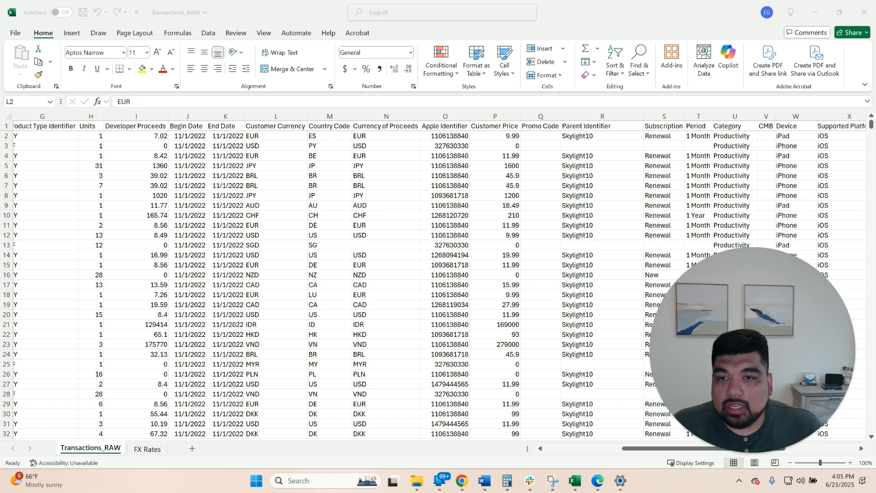
pyautogui.click(320, 177)
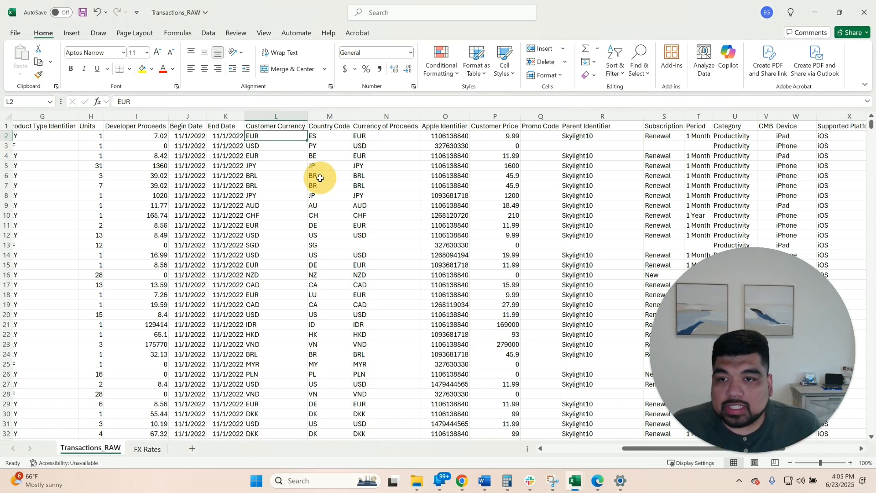
pyautogui.click(146, 450)
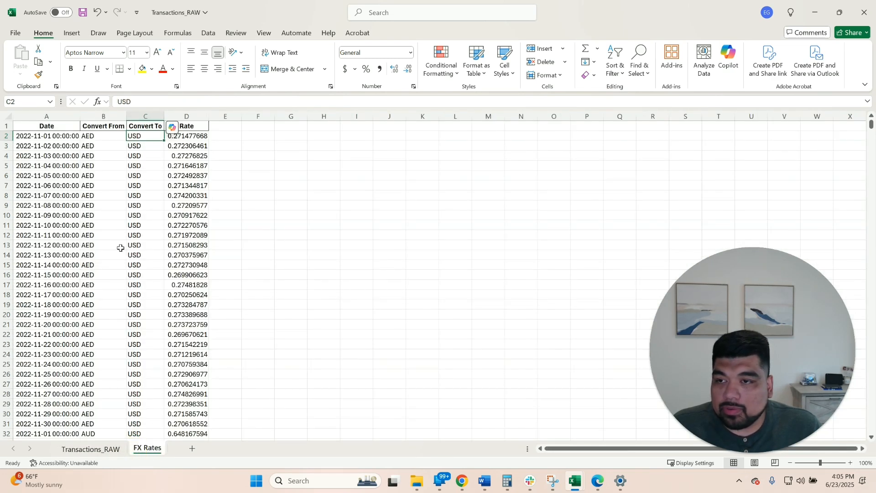
pyautogui.click(96, 448)
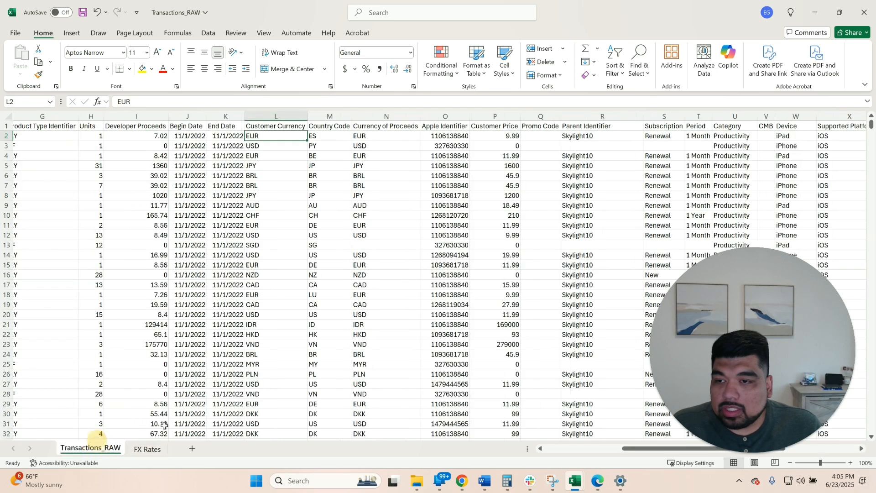
pyautogui.click(150, 449)
pyautogui.click(145, 126)
pyautogui.click(226, 126)
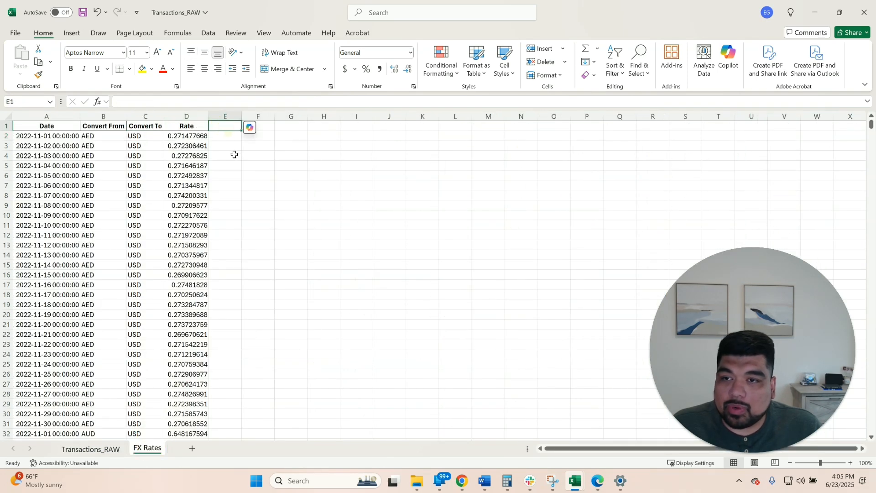
# On the Transactions_RAW sheet, insert a column before Country Code and enter the header "Helper Column" in M1
pyautogui.click(116, 451)
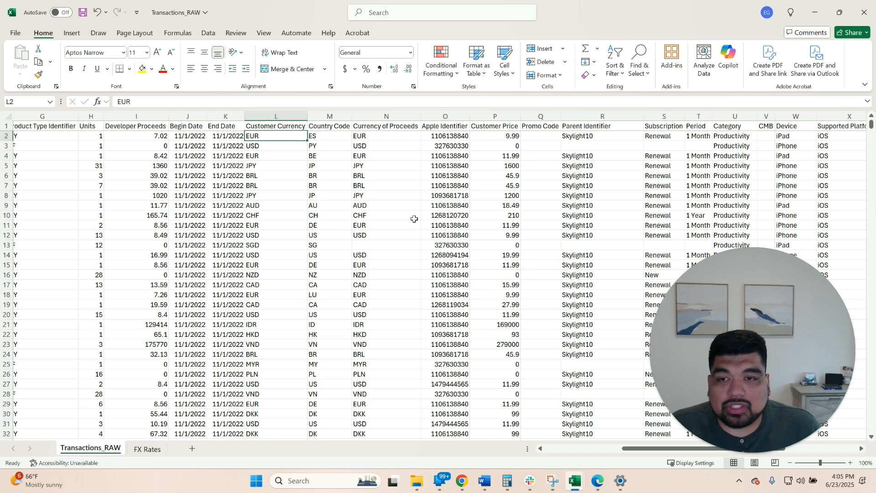
pyautogui.click(338, 116)
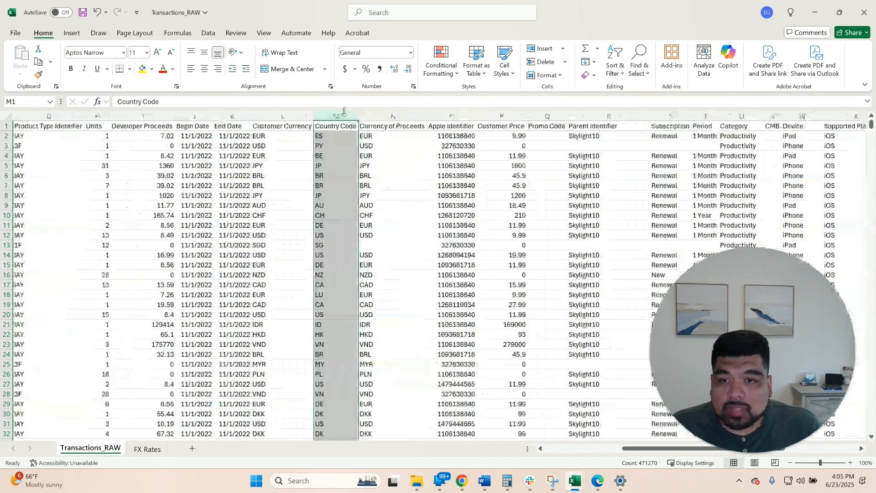
pyautogui.rightClick(338, 117)
pyautogui.click(341, 123)
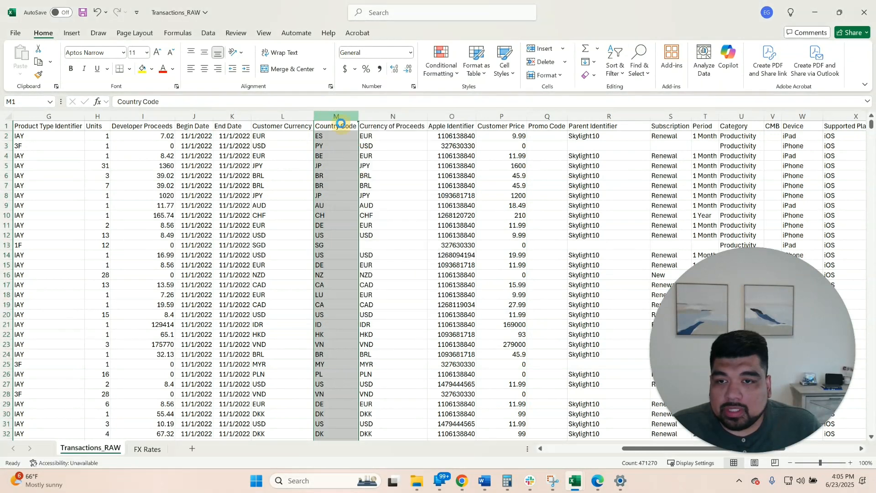
pyautogui.click(334, 125)
pyautogui.write('Helper Colum')
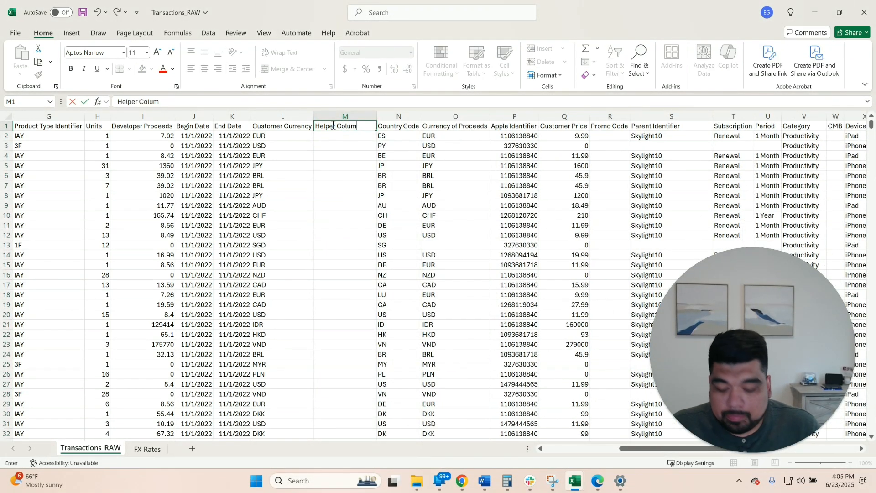
pyautogui.write('n')
pyautogui.press('Return')
# In M2, combine customer currency and begin date with =CONCAT(L2,"-",J2) and fill the formula down the Helper Column
pyautogui.write('=Cpm')
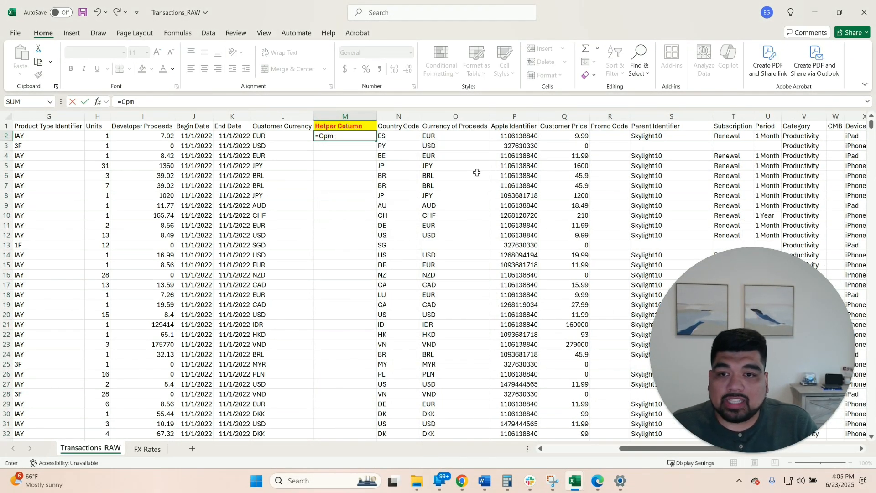
pyautogui.press('BackSpace')
pyautogui.press('BackSpace')
pyautogui.write('onc')
pyautogui.press('Tab')
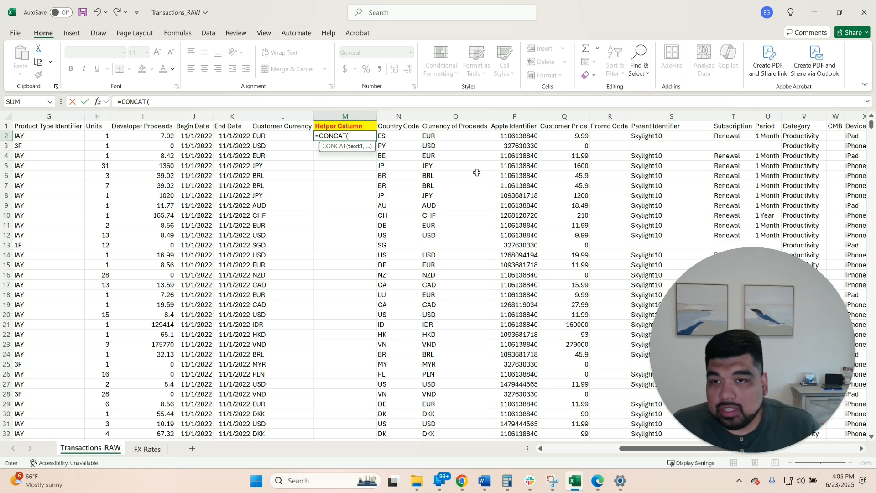
pyautogui.click(289, 135)
pyautogui.write(',"-",')
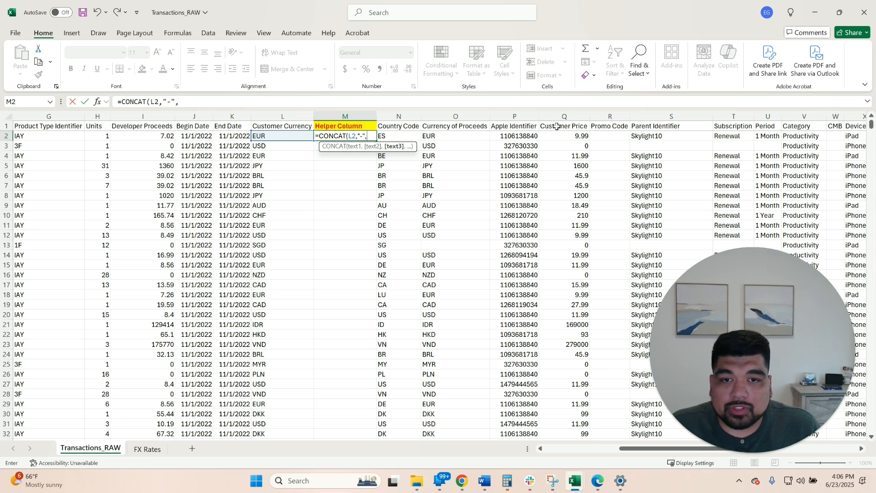
pyautogui.click(196, 135)
pyautogui.press('Return')
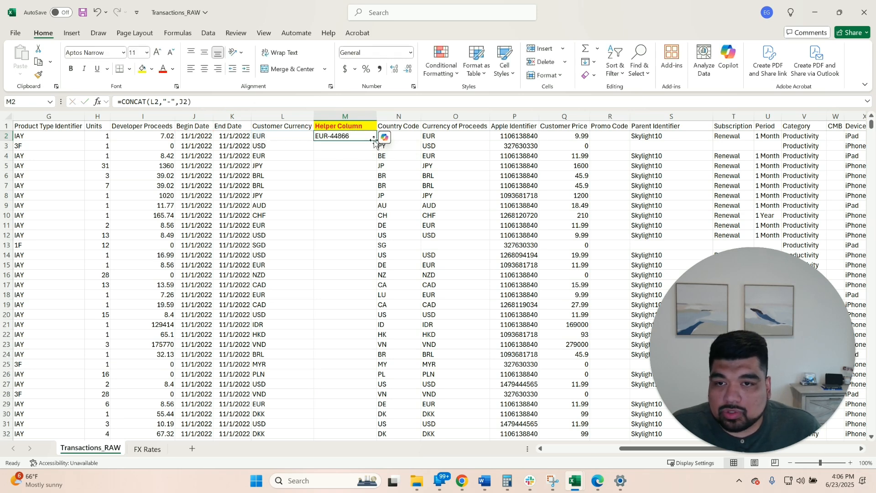
pyautogui.doubleClick(377, 140)
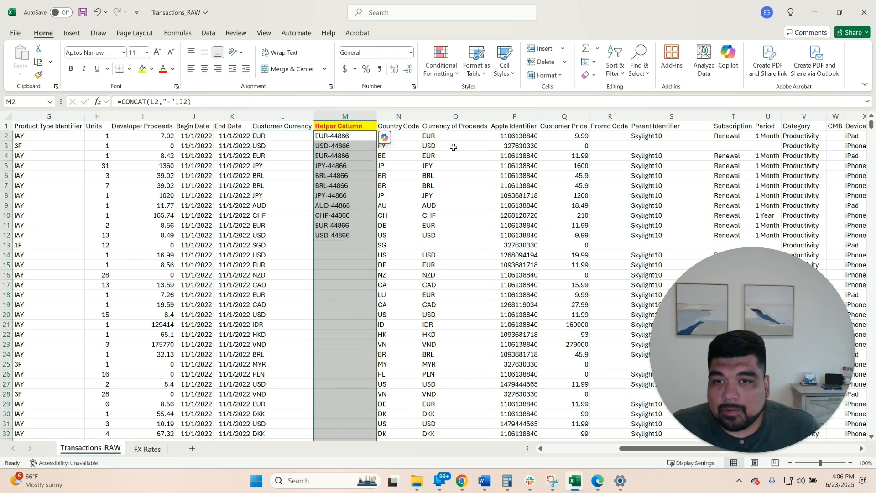
# On the FX Rates sheet, add the header "Helper Column" in E1, fit the column width and format it red on yellow
pyautogui.click(146, 449)
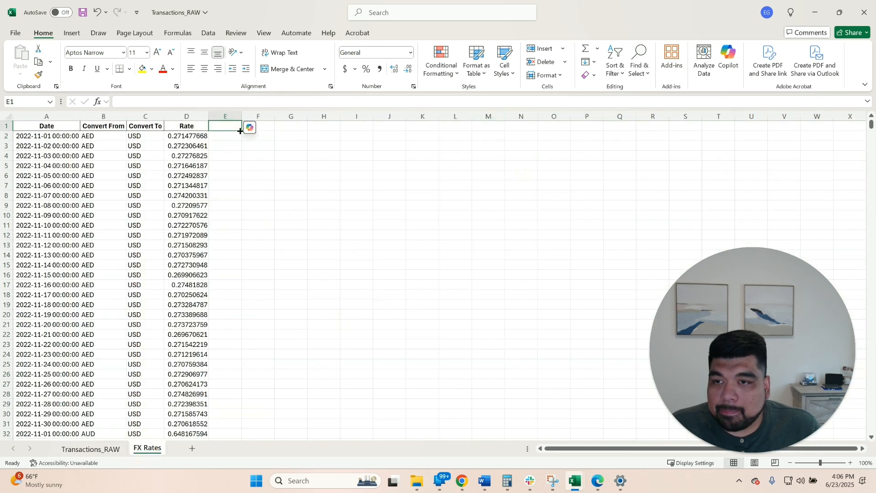
pyautogui.write('Helper Column')
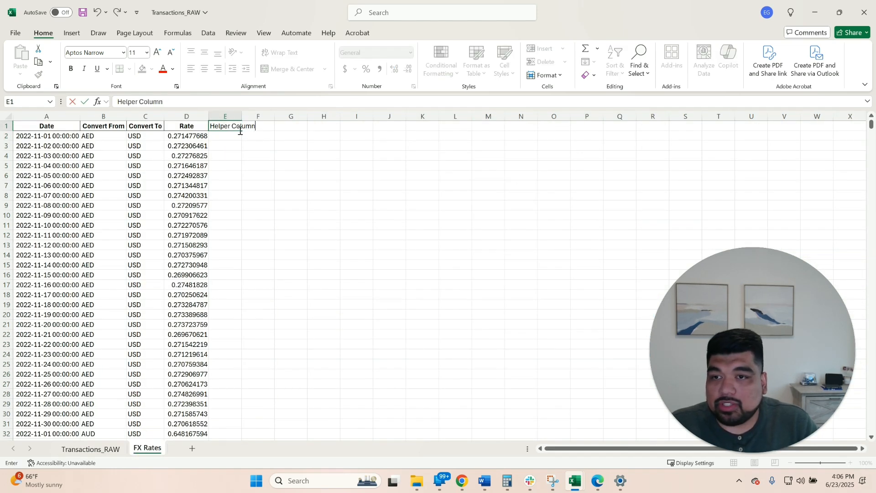
pyautogui.press('Return')
pyautogui.click(243, 127)
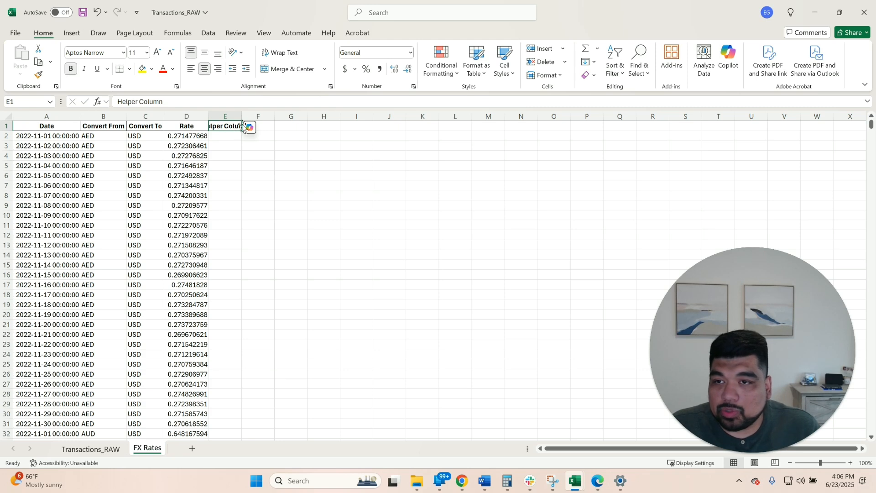
pyautogui.doubleClick(241, 114)
pyautogui.click(142, 69)
# In E2 of FX Rates, build the matching key with =CONCAT(B2,"-",A2) and fill it down the column
pyautogui.write('=CONCAT(')
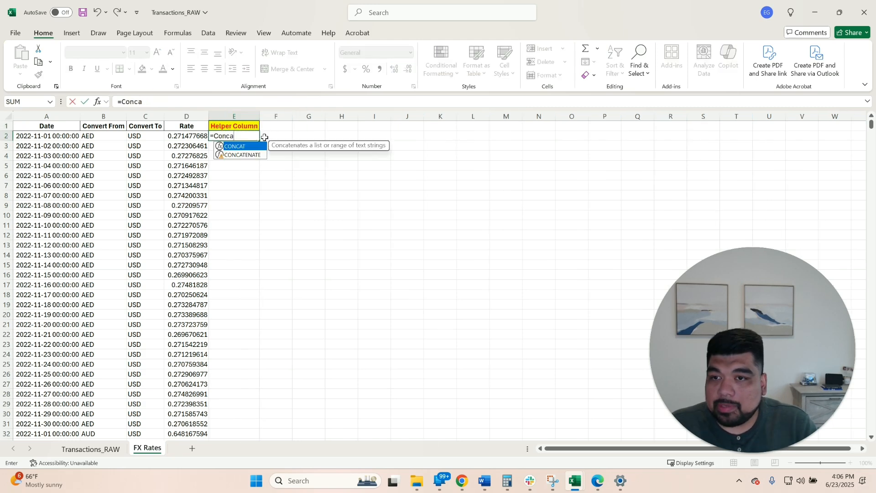
pyautogui.press('Tab')
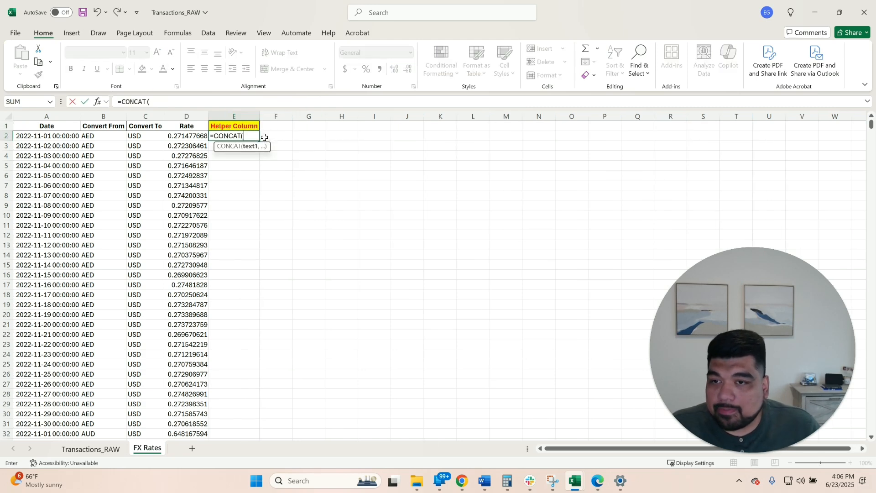
pyautogui.press('Left')
pyautogui.press('Left')
pyautogui.press('Left')
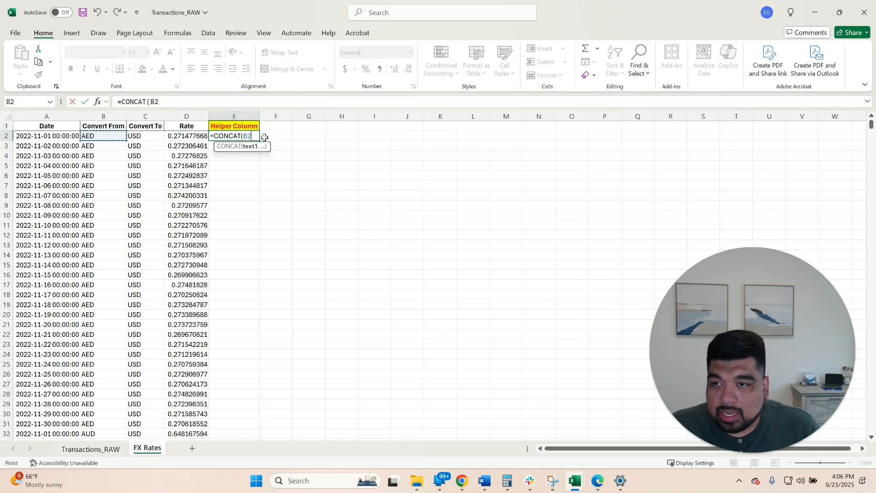
pyautogui.write(',')
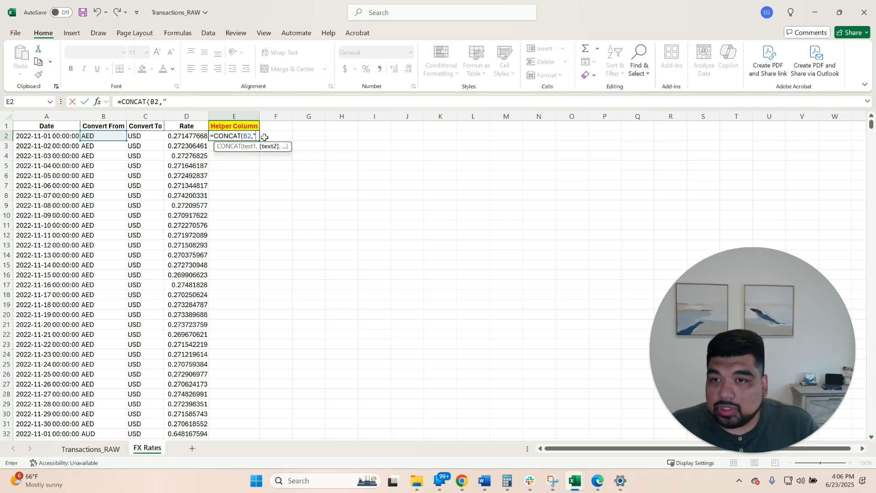
pyautogui.write('"-",')
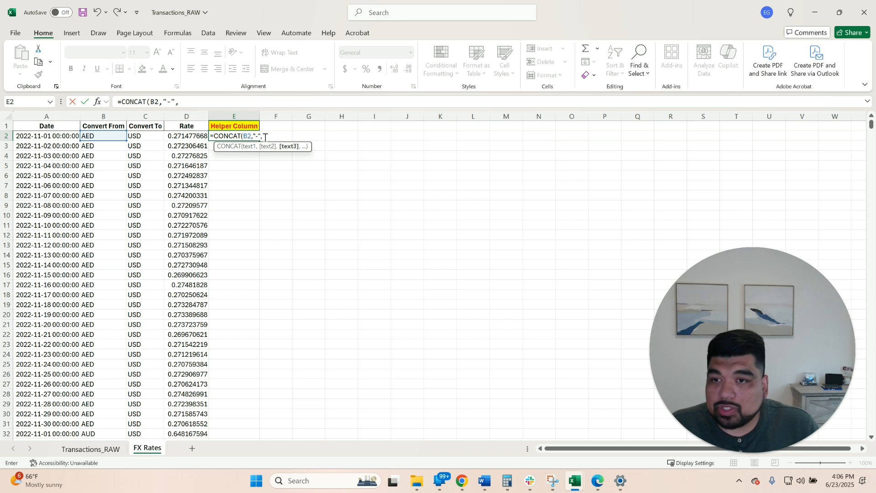
pyautogui.click(68, 134)
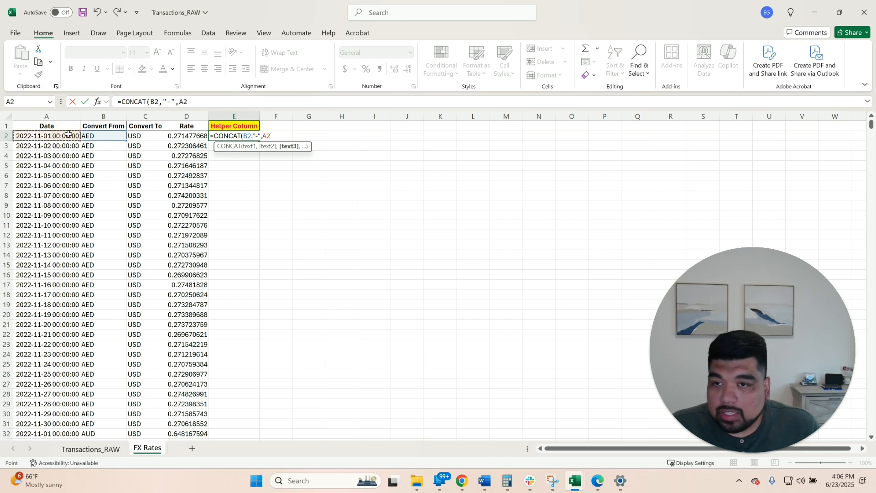
pyautogui.hotkey('ctrl', 'Return')
pyautogui.doubleClick(259, 140)
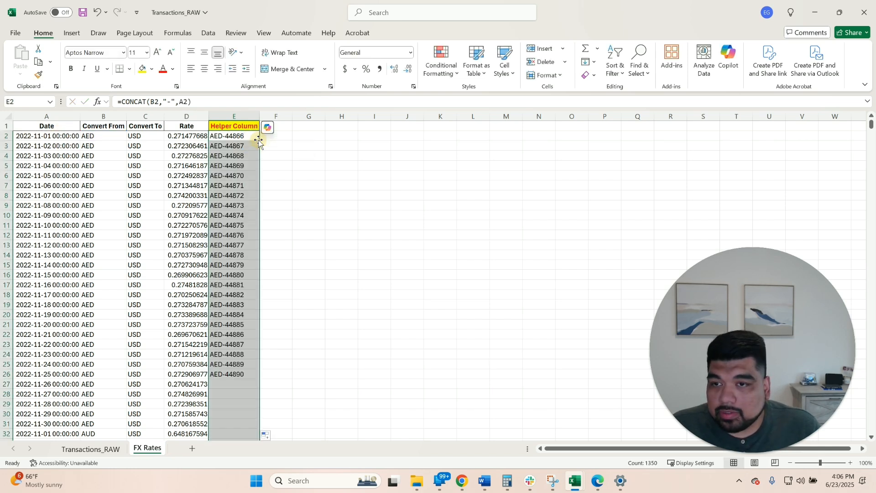
# On the Transactions_RAW sheet, insert a column before Country Code and enter the header "Xlookup" in N1
pyautogui.rightClick(391, 117)
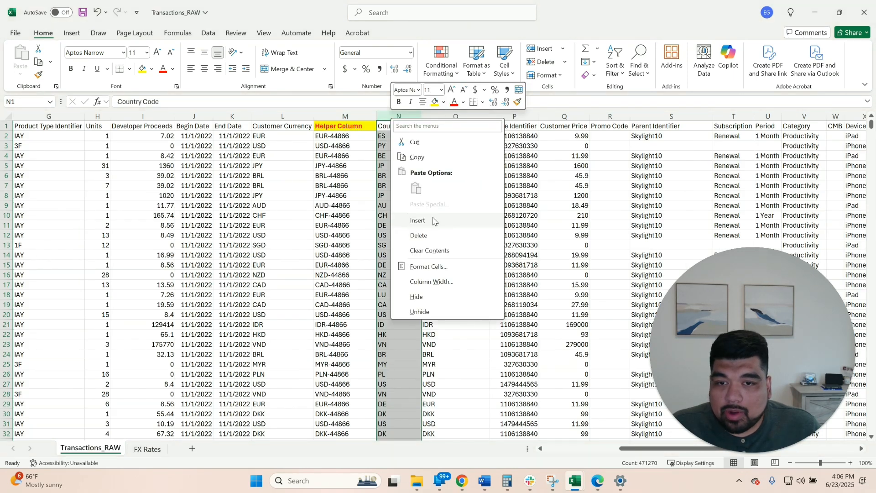
pyautogui.click(433, 220)
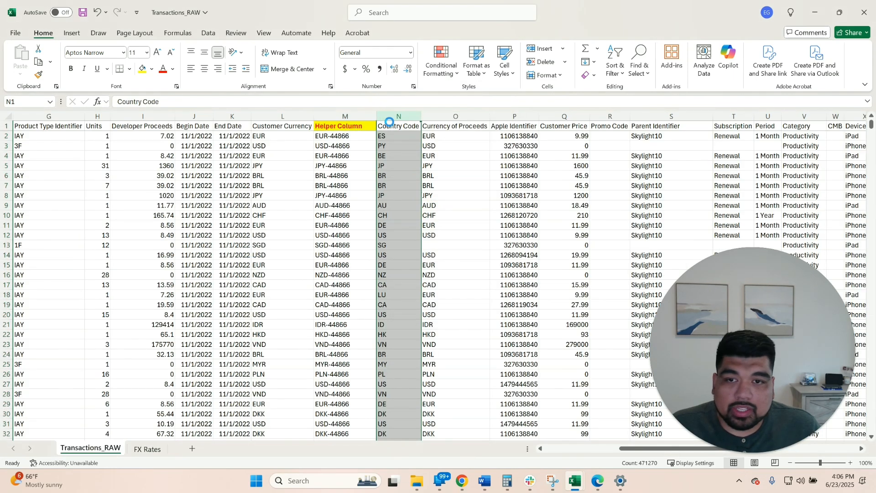
pyautogui.click(390, 125)
pyautogui.write('Xlookup')
pyautogui.press('Return')
# In N2, look up each helper key's rate with =XLOOKUP(@M:M,'FX Rates'!E:E,'FX Rates'!D:D,"Check",0), accepting the suggested @ correction
pyautogui.write('=xl')
pyautogui.press('Tab')
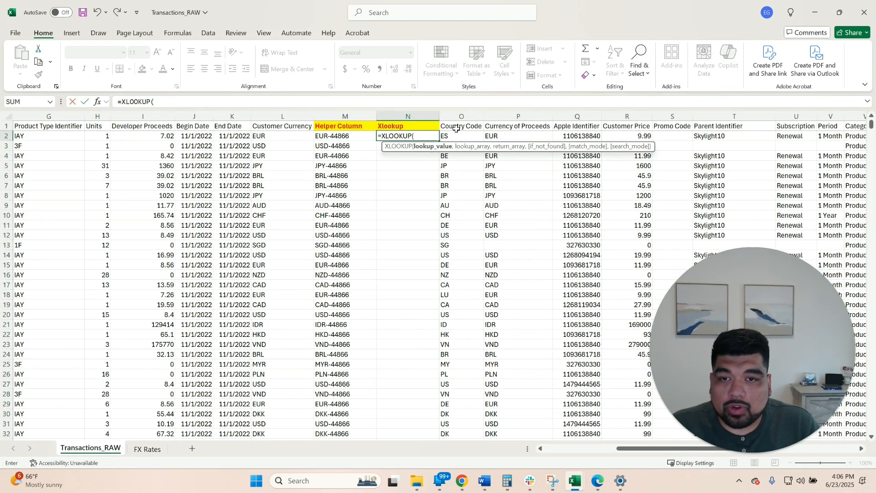
pyautogui.click(345, 116)
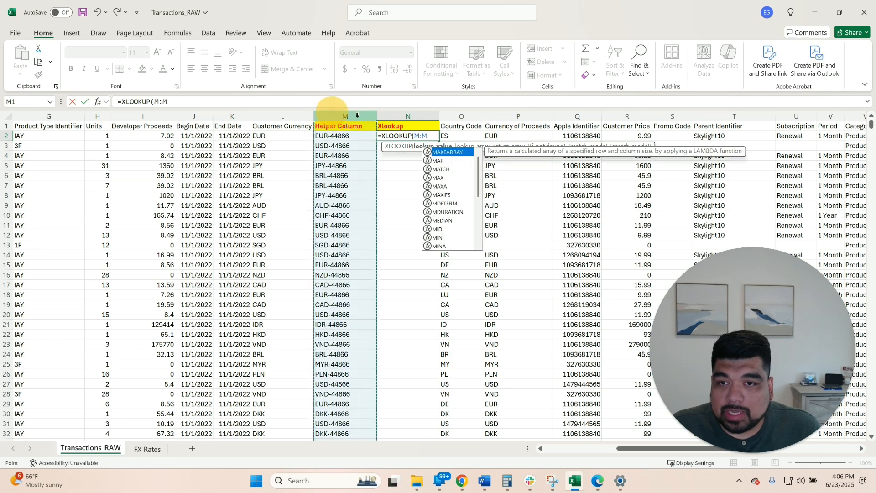
pyautogui.write(',')
pyautogui.click(147, 449)
pyautogui.click(234, 116)
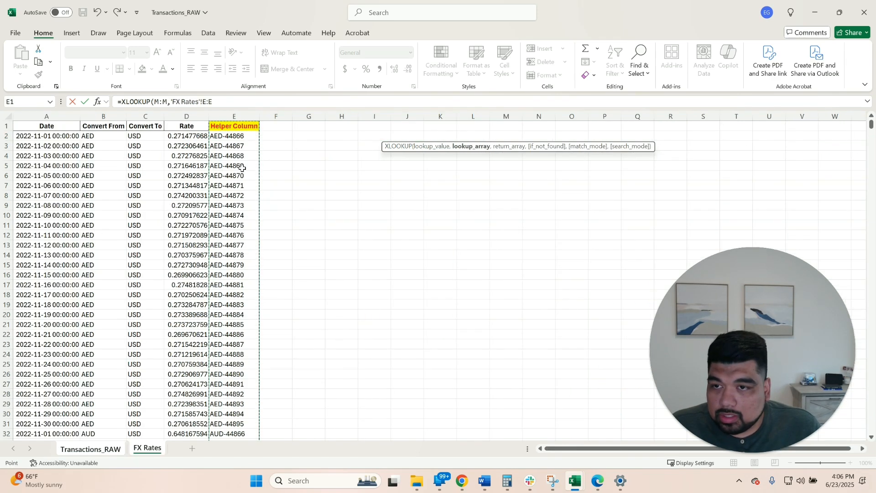
pyautogui.write(',')
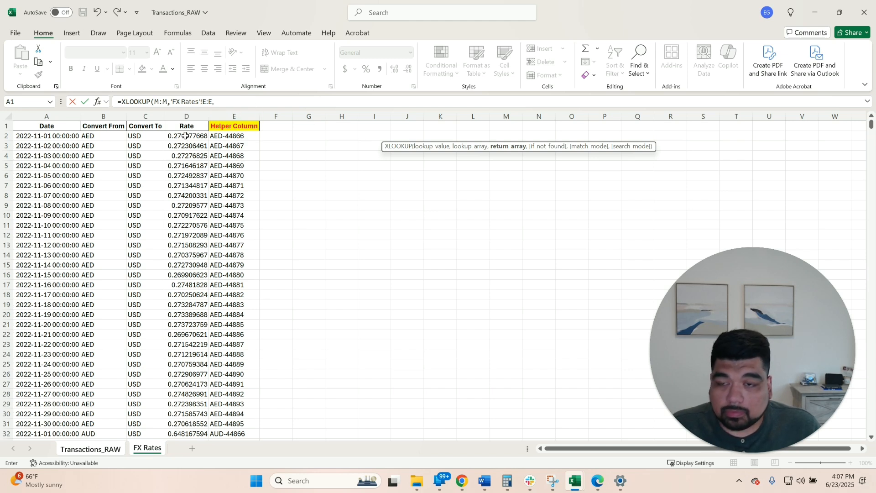
pyautogui.click(192, 117)
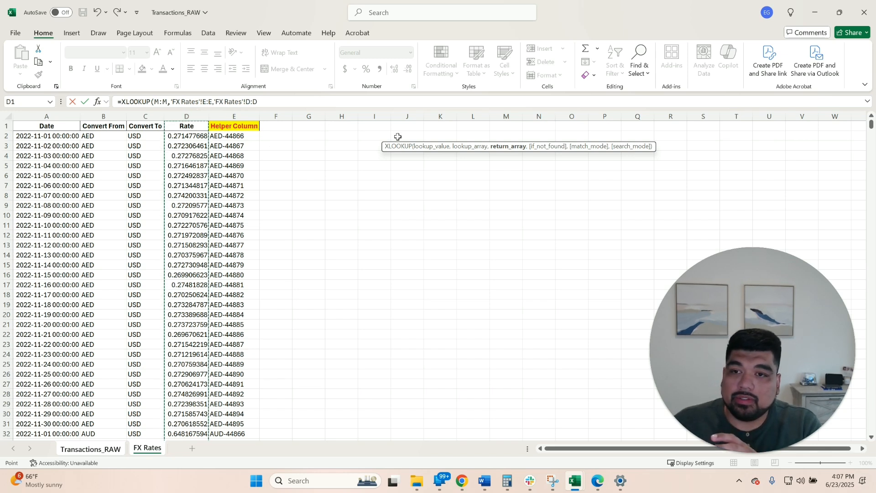
pyautogui.write(',"Check')
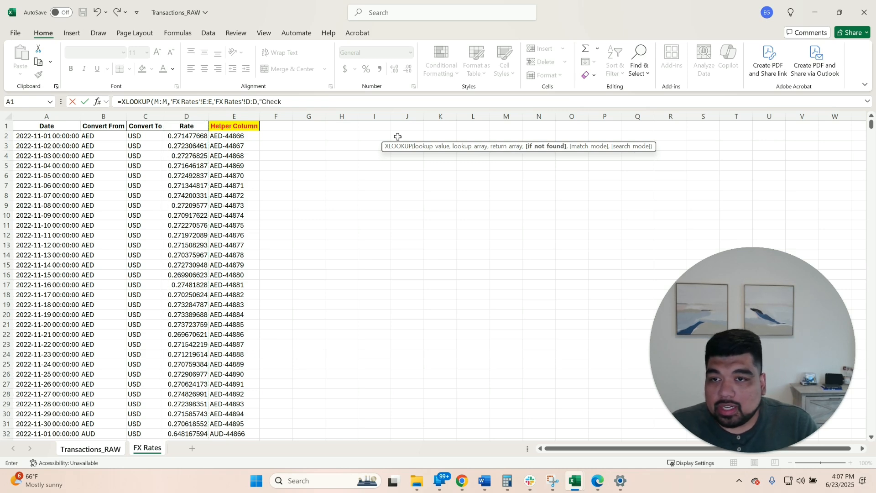
pyautogui.write('",0)')
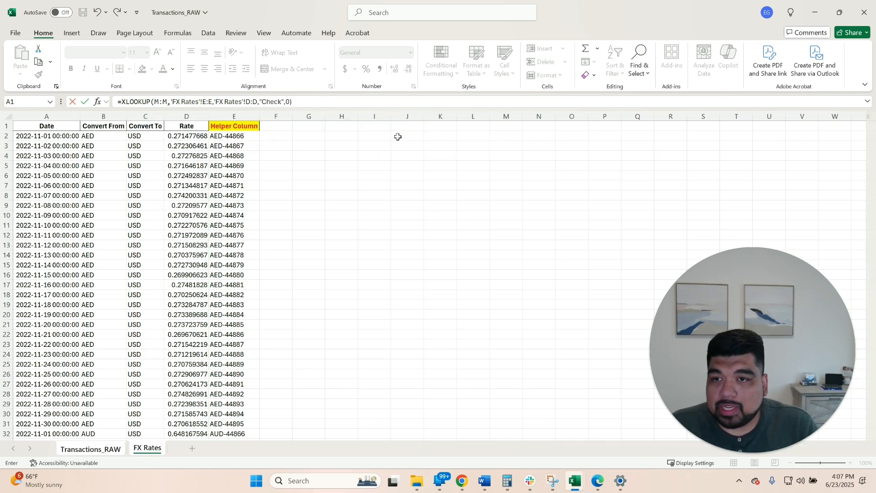
pyautogui.press('Return')
pyautogui.press('Left')
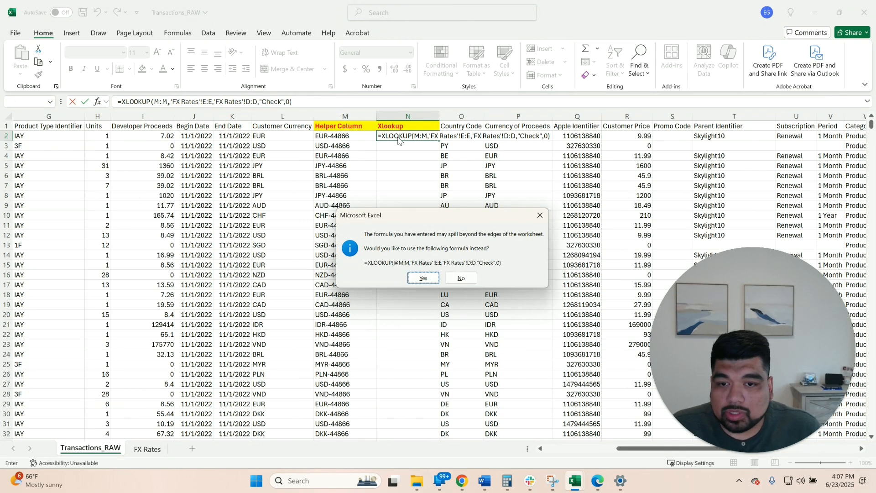
pyautogui.press('Return')
# Fill the XLOOKUP formula from N2 down through all transaction rows
pyautogui.click(397, 137)
pyautogui.hotkey('ctrl', 'shift', 'Down')
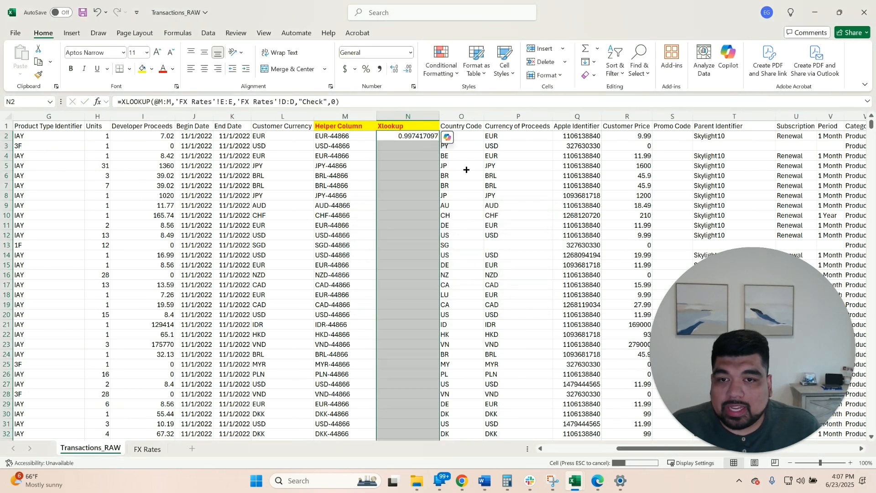
pyautogui.hotkey('ctrl', 'd')
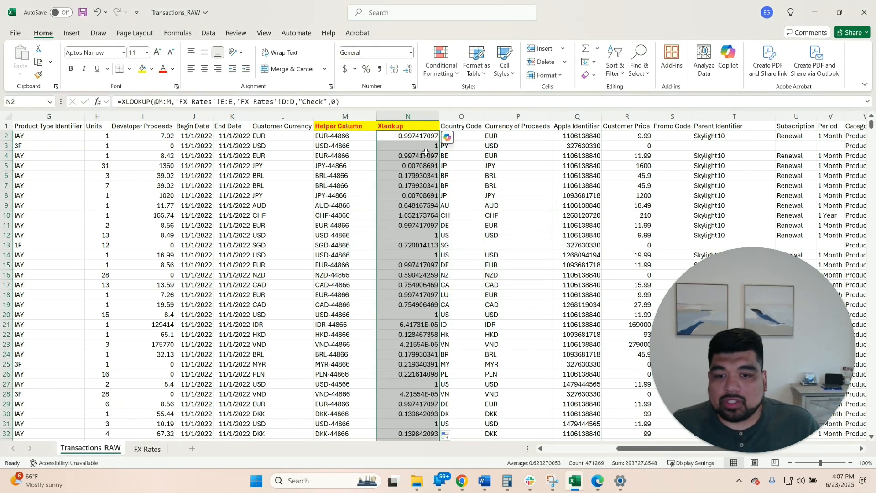
# Insert another column before Country Code and enter the header "Converted into USD" in O1
pyautogui.click(458, 117)
pyautogui.hotkey('ctrl', 'shift', '+')
pyautogui.click(490, 129)
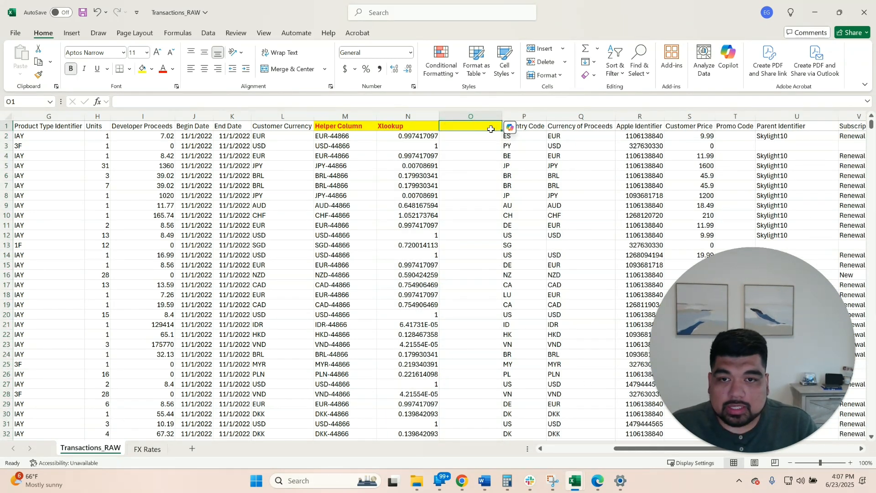
pyautogui.write('Converted into USD')
pyautogui.press('Return')
# In O2, multiply Developer Proceeds by the looked-up rate with =I2*N2 and fill the formula down the column
pyautogui.write('=')
pyautogui.press('Left')
pyautogui.press('Left')
pyautogui.press('Left')
pyautogui.press('Left')
pyautogui.press('Left')
pyautogui.press('Left')
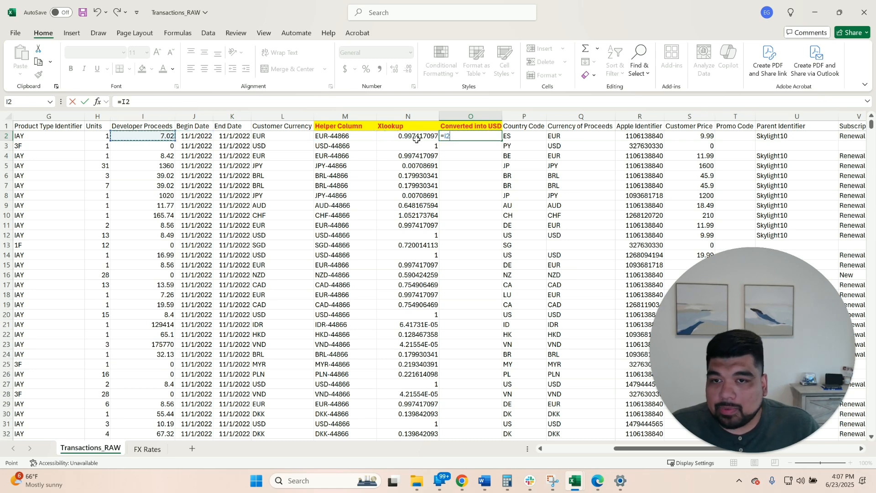
pyautogui.press('Left')
pyautogui.click(147, 135)
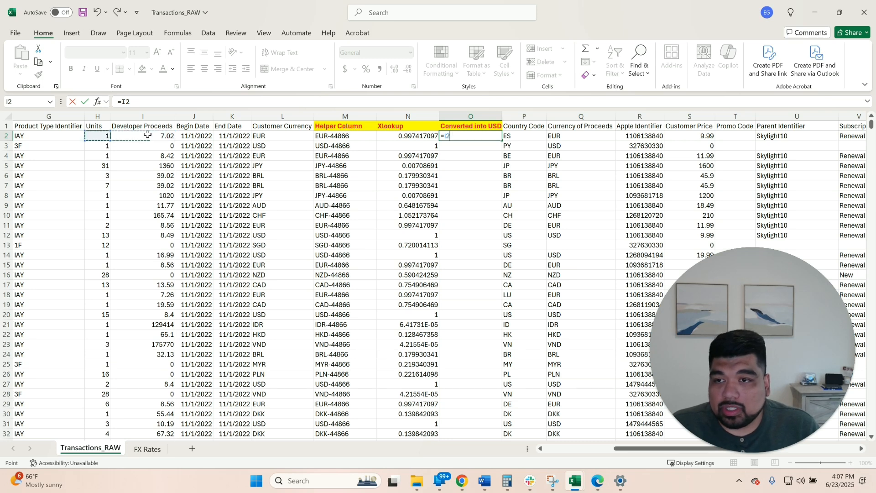
pyautogui.write('*')
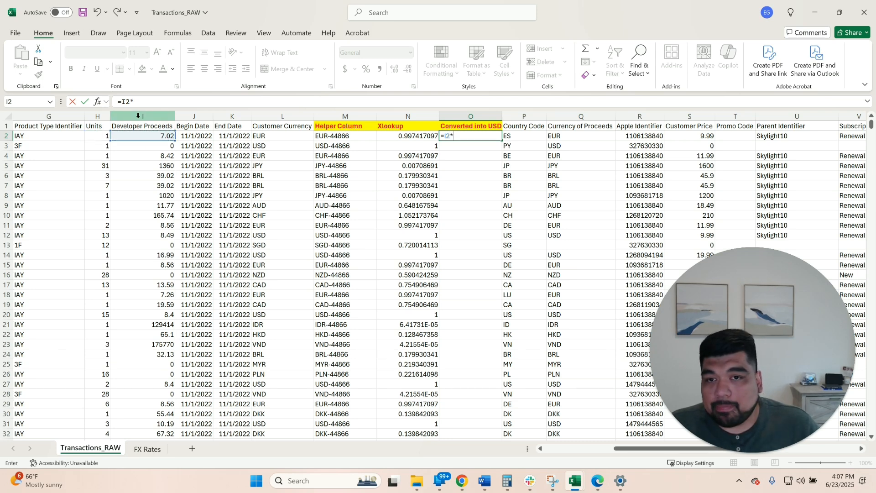
pyautogui.click(410, 137)
pyautogui.press('Return')
pyautogui.click(469, 136)
pyautogui.doubleClick(501, 140)
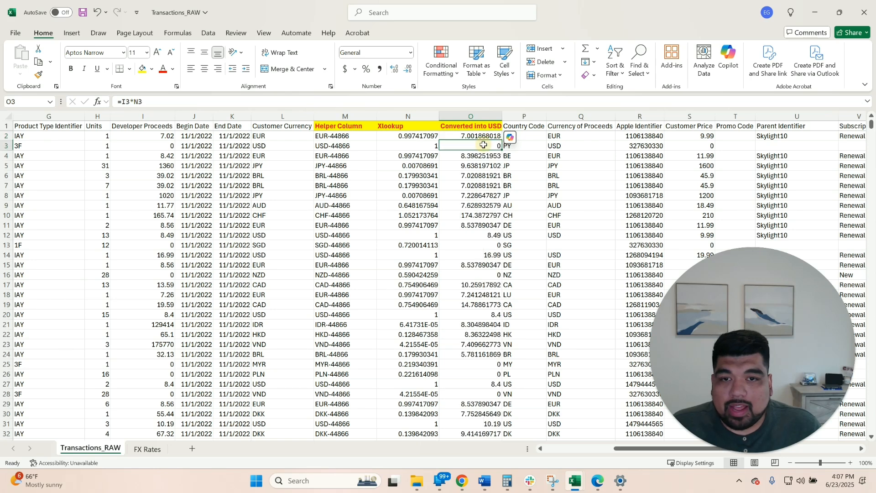
pyautogui.click(453, 116)
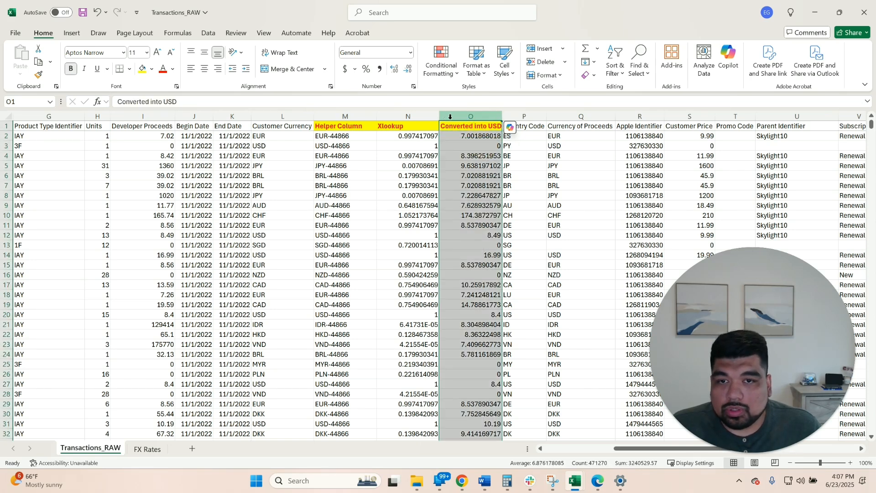
pyautogui.click(408, 116)
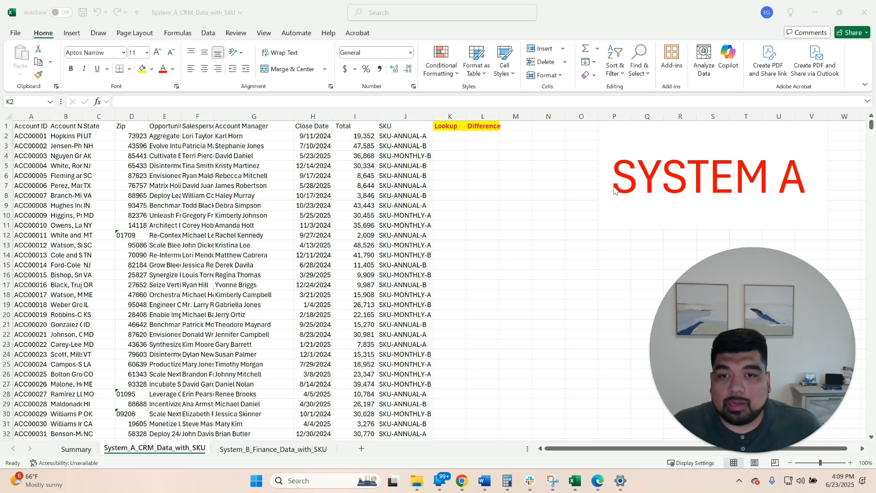
# In K2 of the System A sheet, retrieve the account's System B total with =VLOOKUP(A2,'System_B_Finance_Data_with_SKU '!A:G,6,FALSE)
pyautogui.click(449, 134)
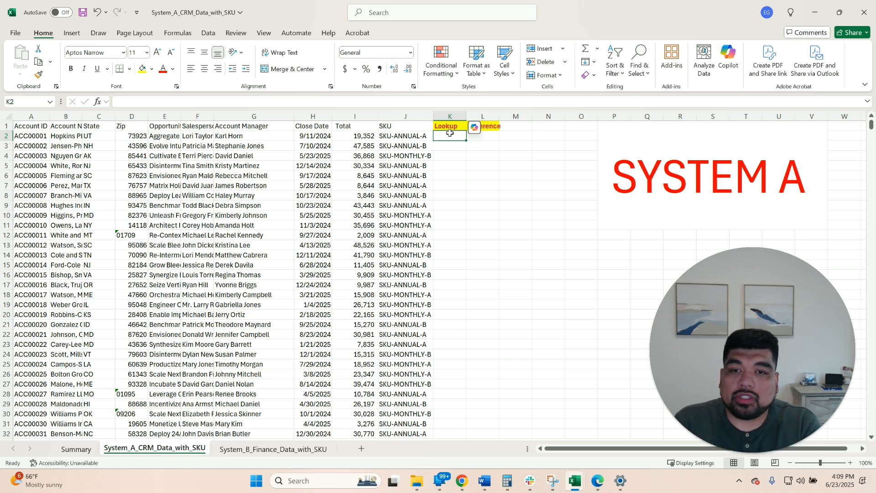
pyautogui.write('=VLOOKUP(')
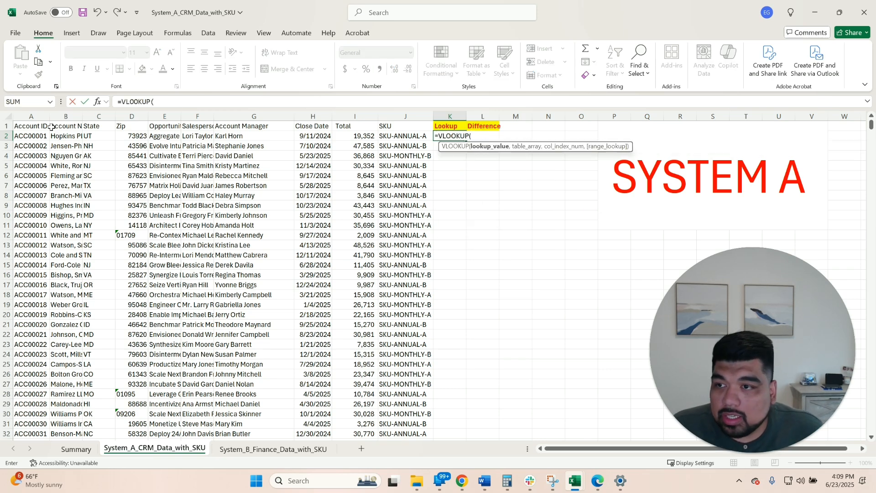
pyautogui.click(36, 116)
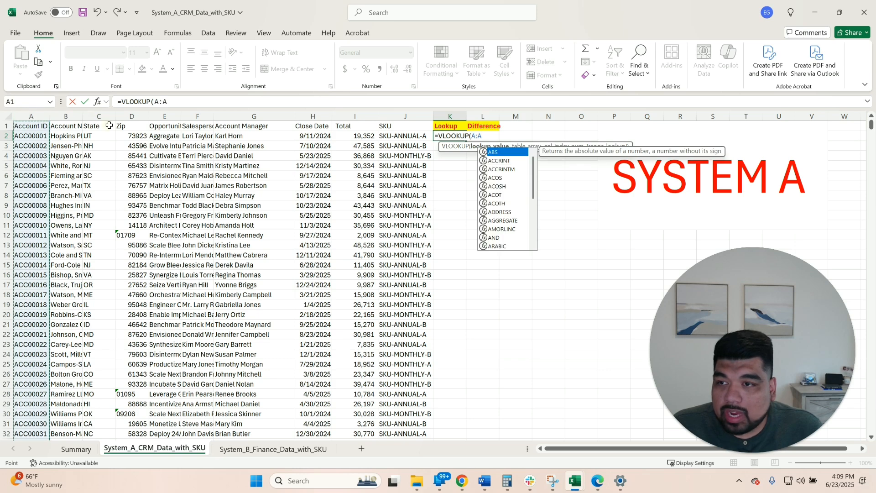
pyautogui.click(31, 136)
pyautogui.write(',')
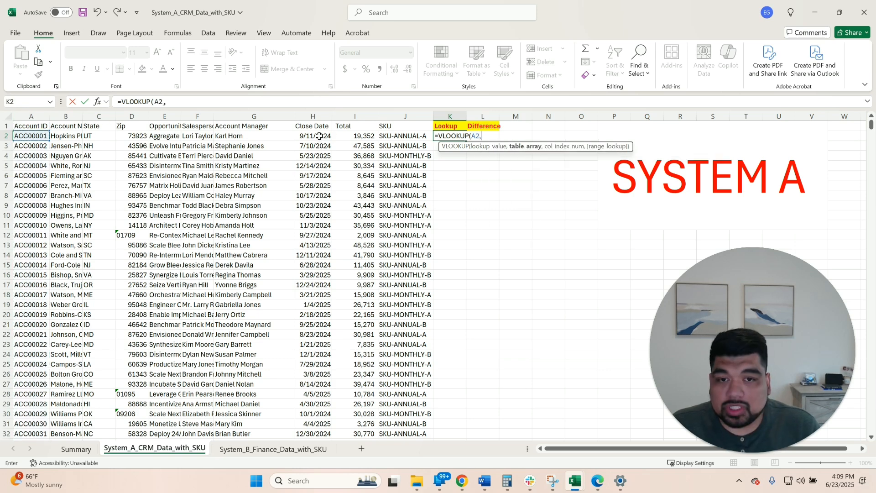
pyautogui.click(269, 449)
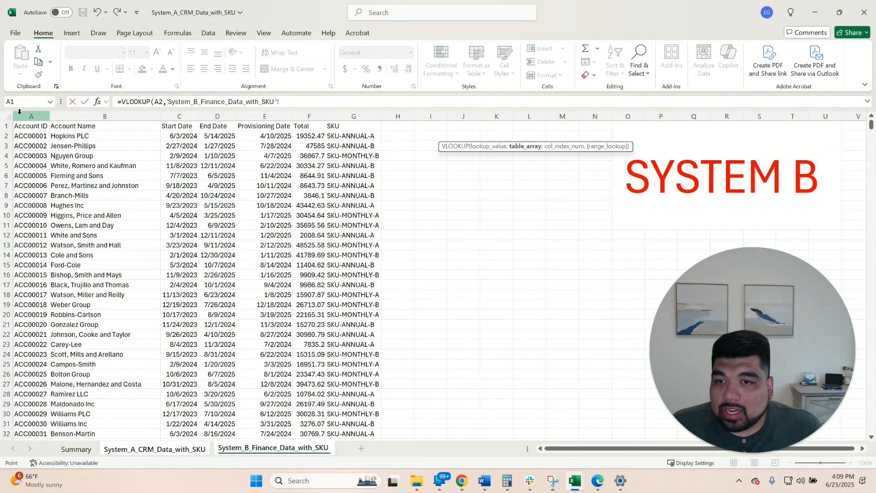
pyautogui.moveTo(19, 112); pyautogui.dragTo(335, 117)
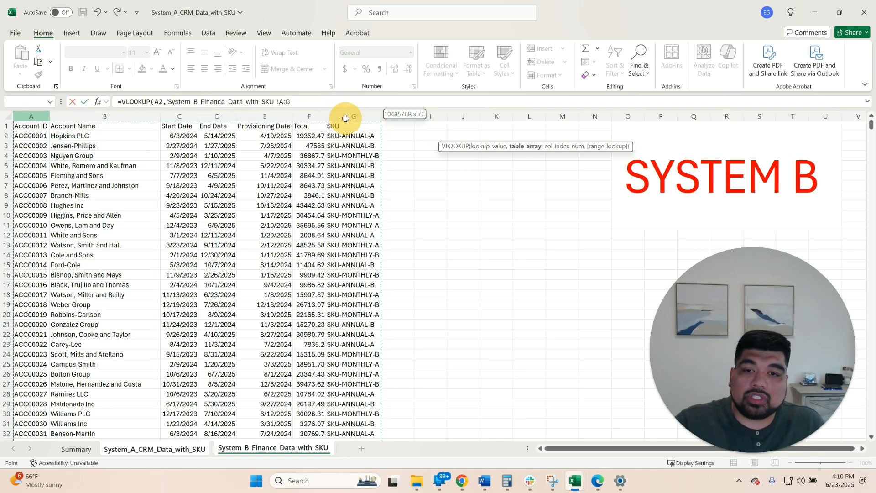
pyautogui.moveTo(345, 118)
pyautogui.mouseDown()
pyautogui.moveTo(26, 114)
pyautogui.moveTo(352, 102)
pyautogui.moveTo(305, 111)
pyautogui.moveTo(332, 109)
pyautogui.mouseUp()
pyautogui.write(',')
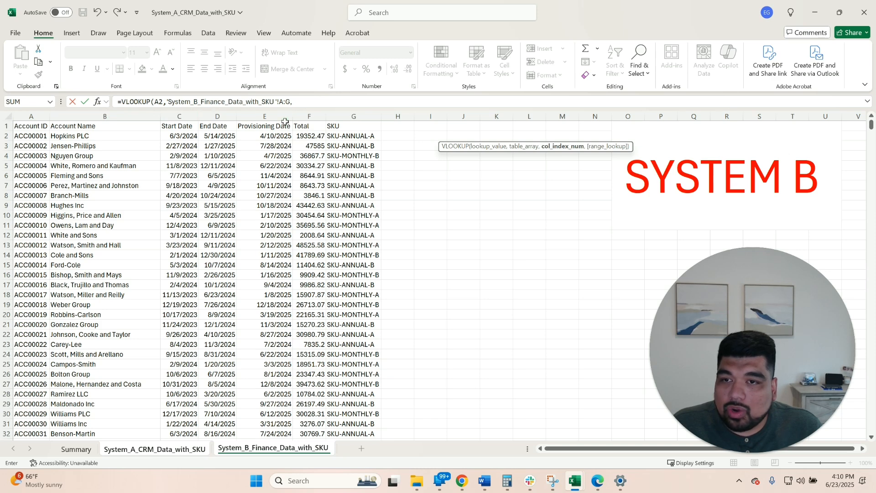
pyautogui.write('6,')
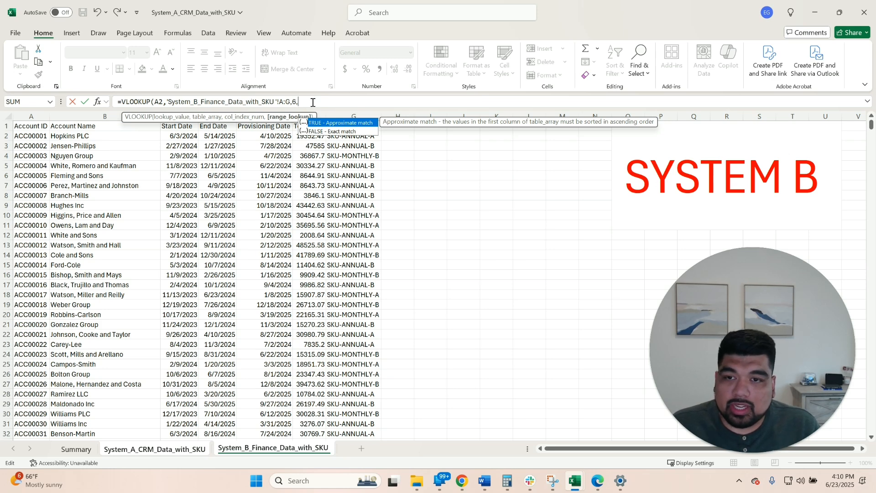
pyautogui.write('FALSE)')
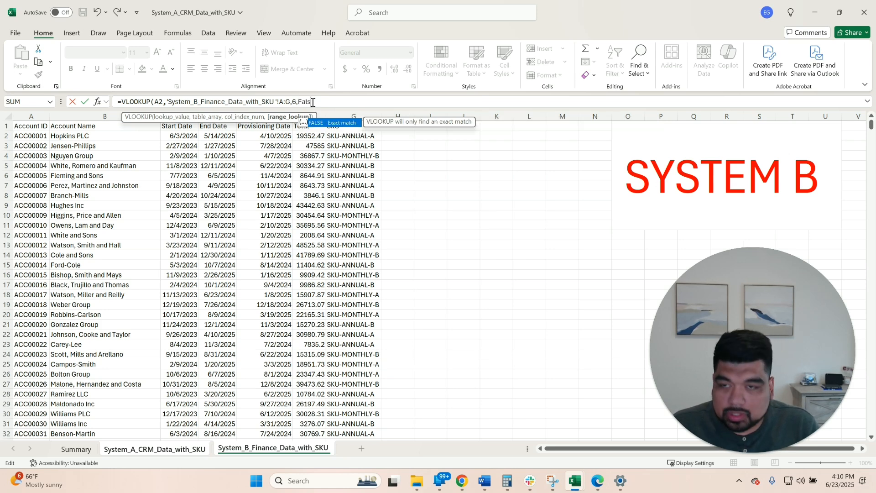
pyautogui.press('Return')
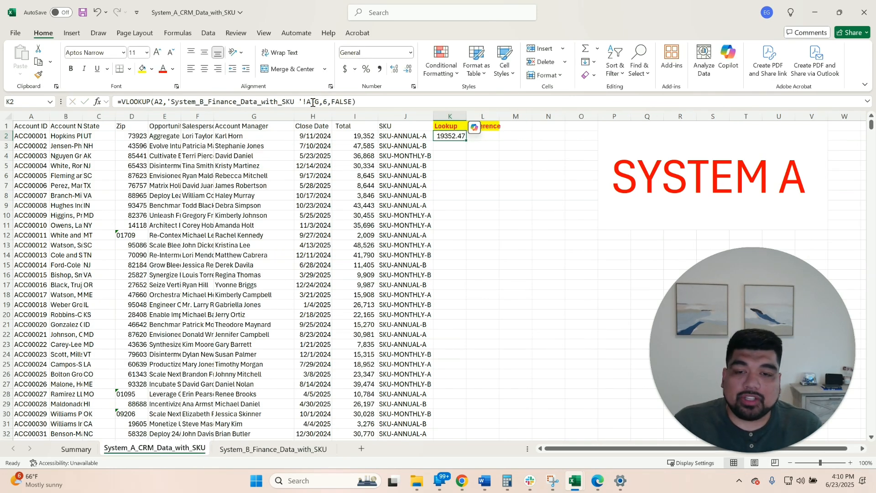